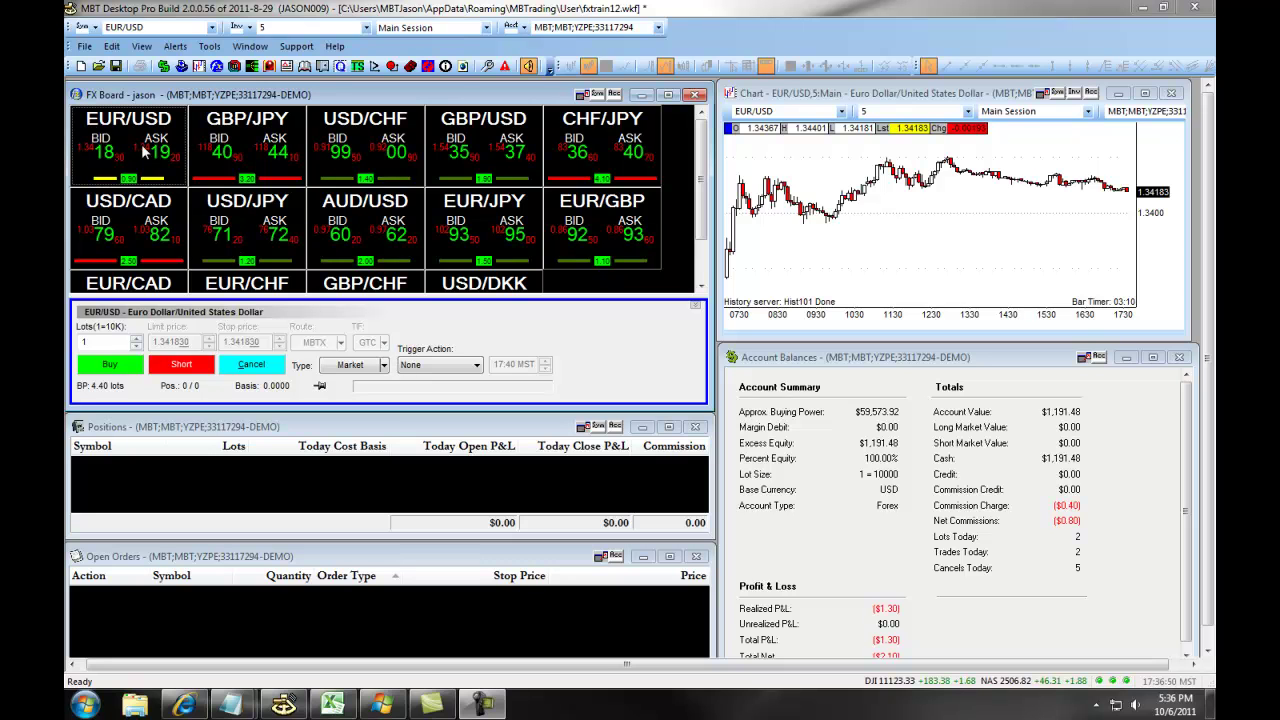
# Buy one lot of EUR/USD at market, keeping the order type as Market.
pyautogui.click(384, 365)
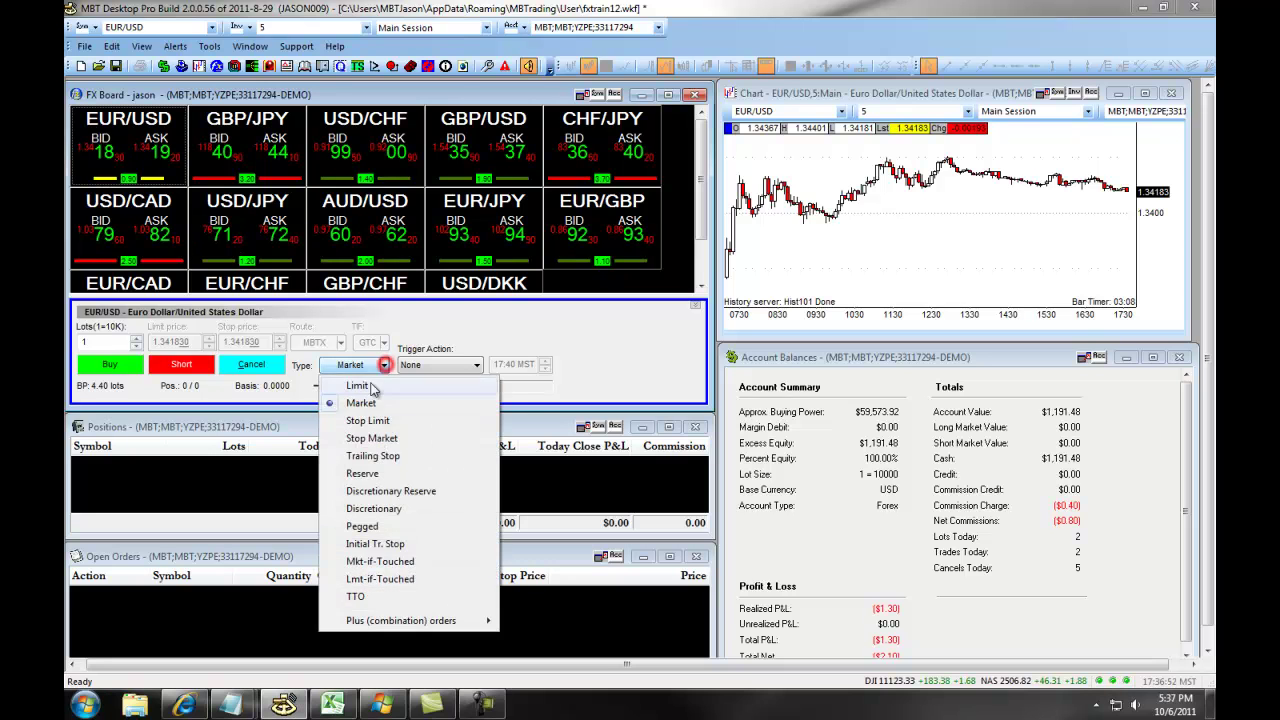
pyautogui.click(358, 401)
pyautogui.click(112, 365)
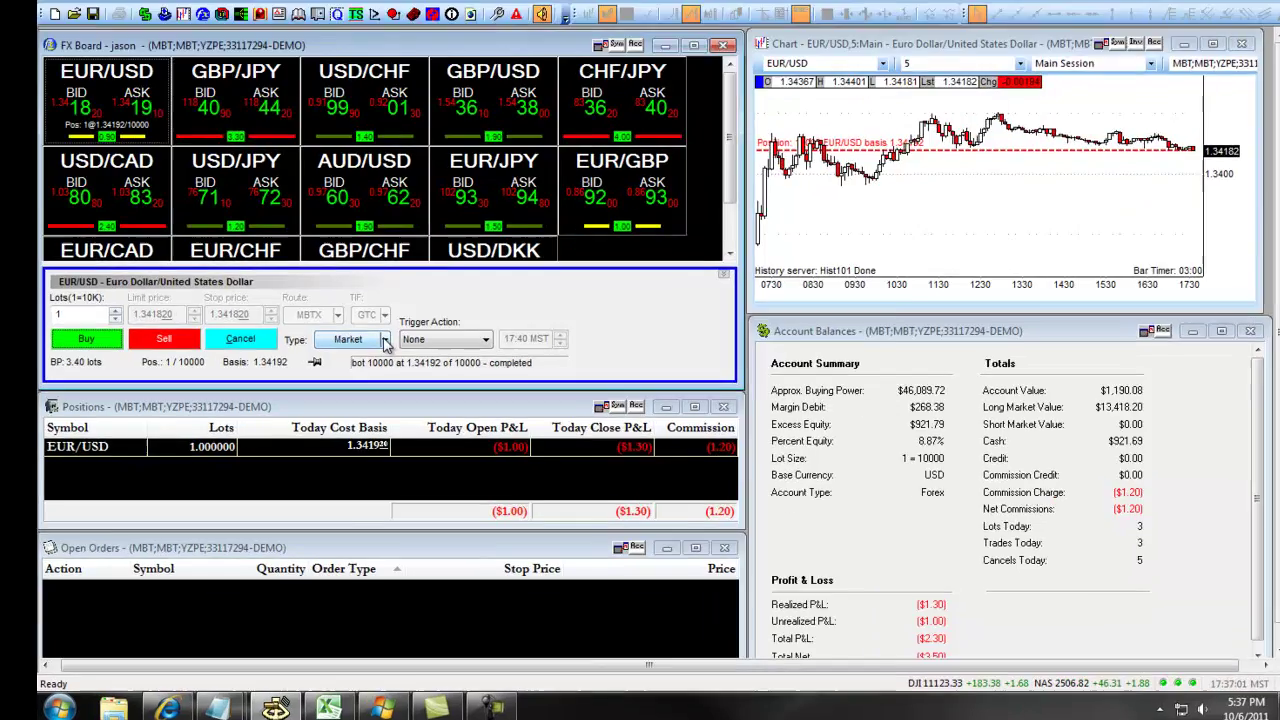
pyautogui.click(384, 366)
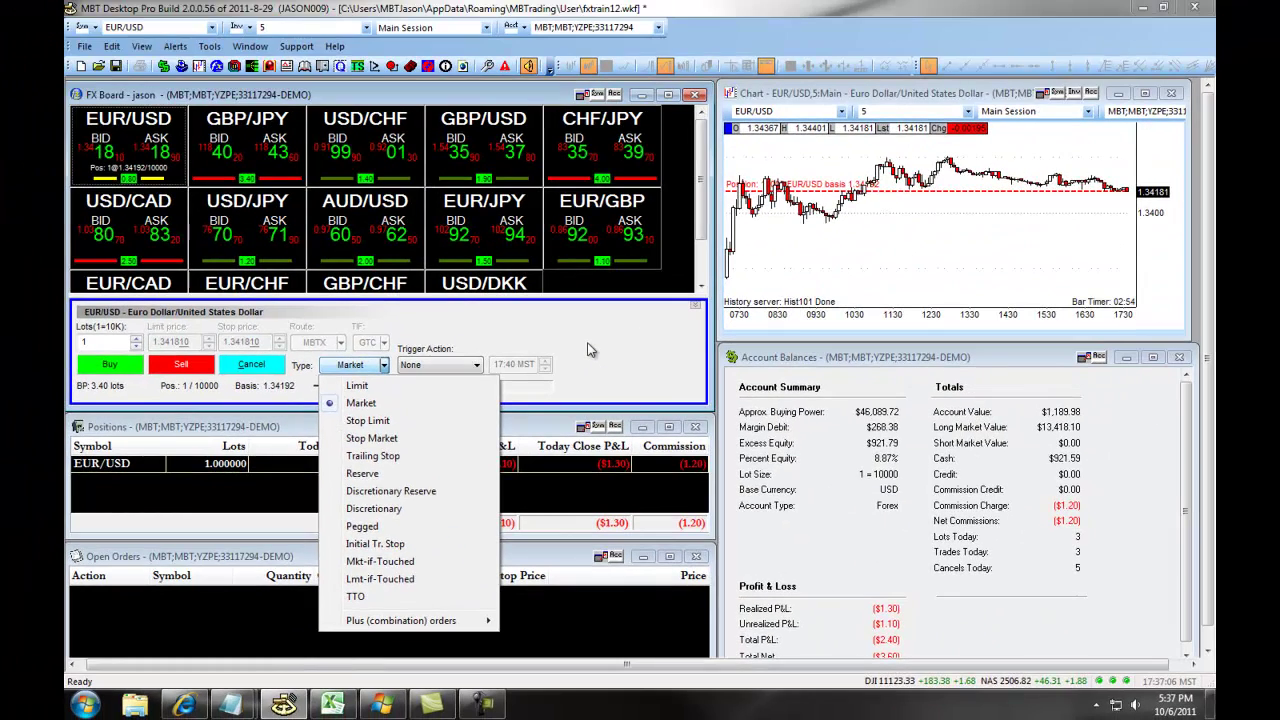
# Apply the TTO template to the EUR/USD order panel, with triggers at 1.34092 and 1.34292.
pyautogui.click(588, 348)
pyautogui.rightClick(588, 348)
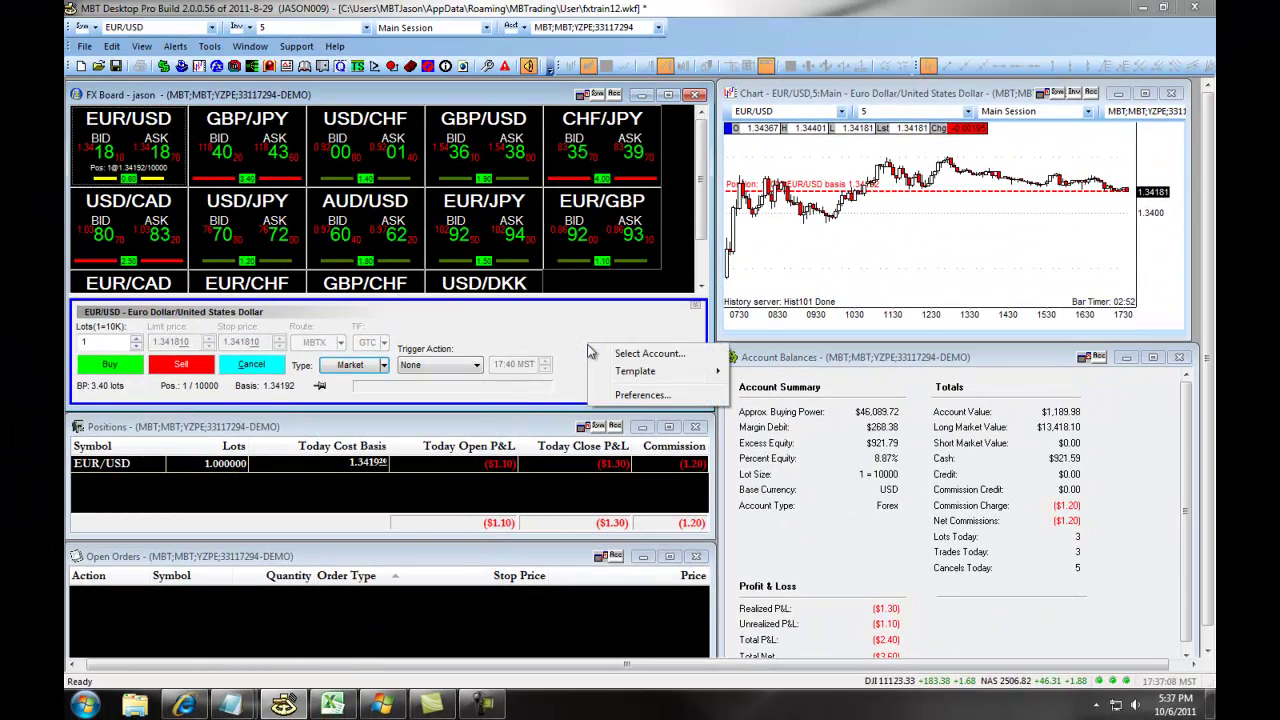
pyautogui.moveTo(630, 371)
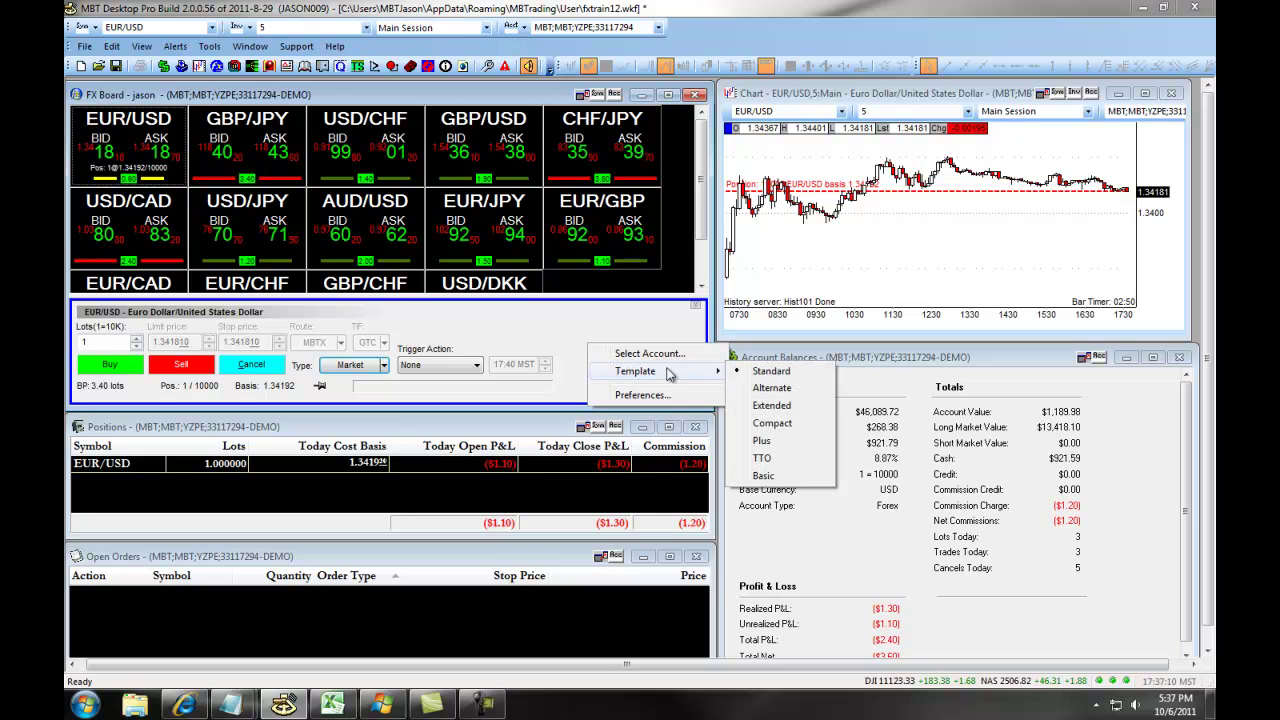
pyautogui.click(762, 458)
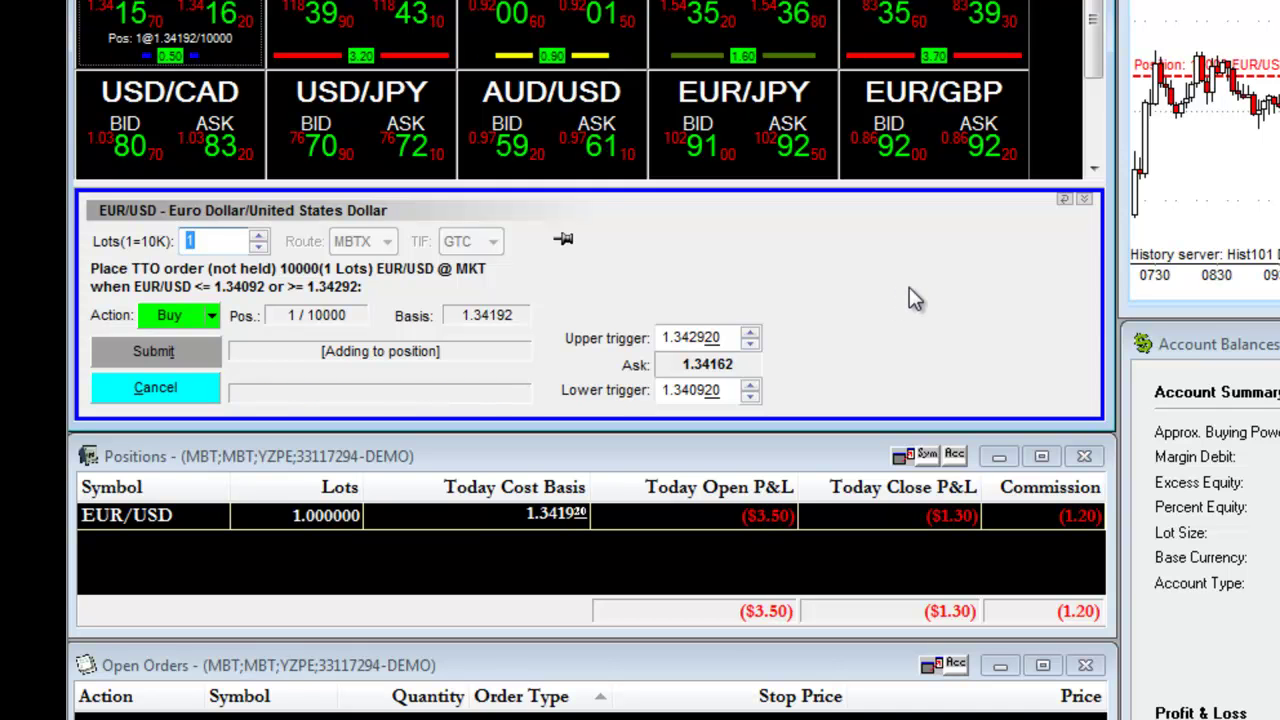
# Change the 1-lot TTO order action from Buy to Sell.
pyautogui.click(218, 240)
pyautogui.doubleClick(186, 241)
pyautogui.click(209, 242)
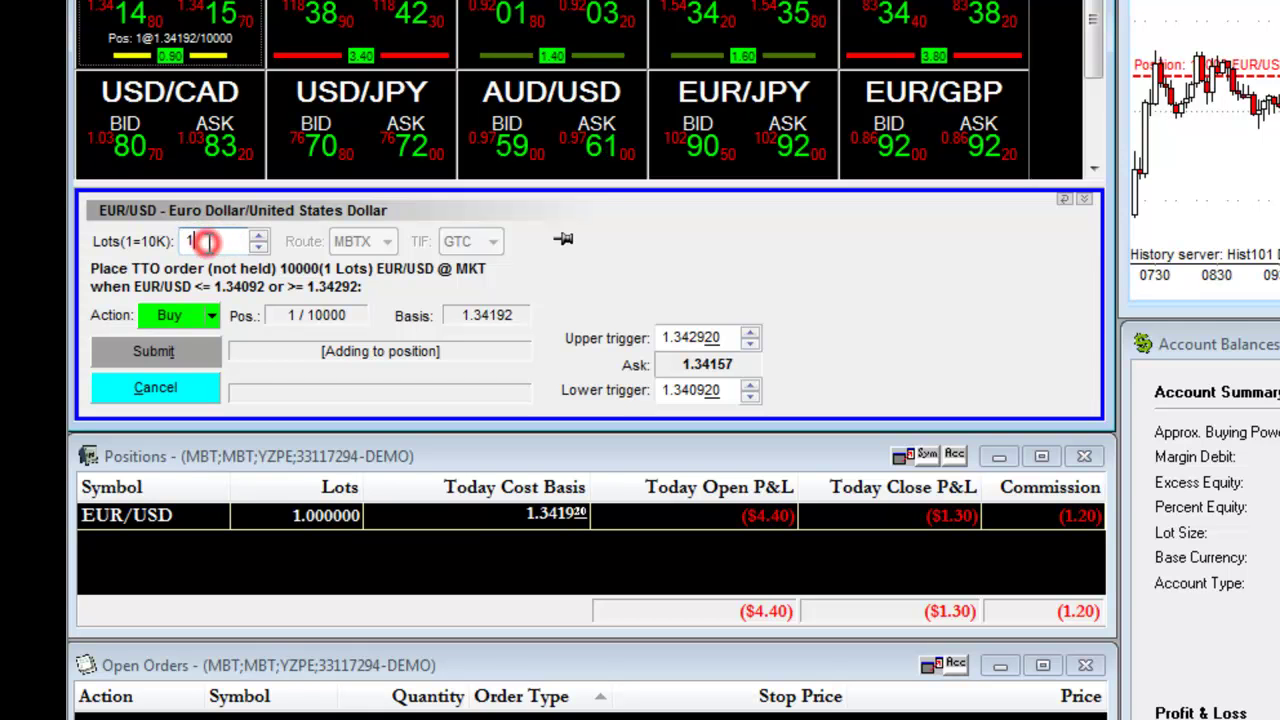
pyautogui.click(212, 315)
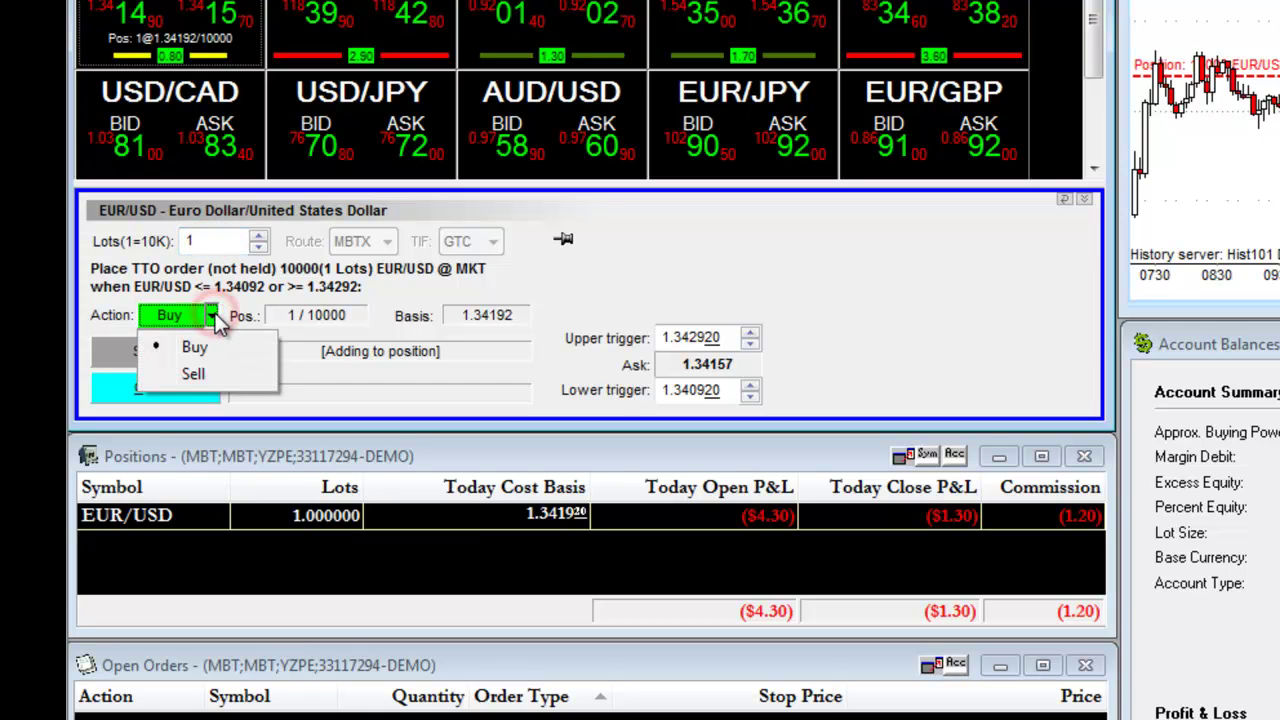
pyautogui.click(193, 374)
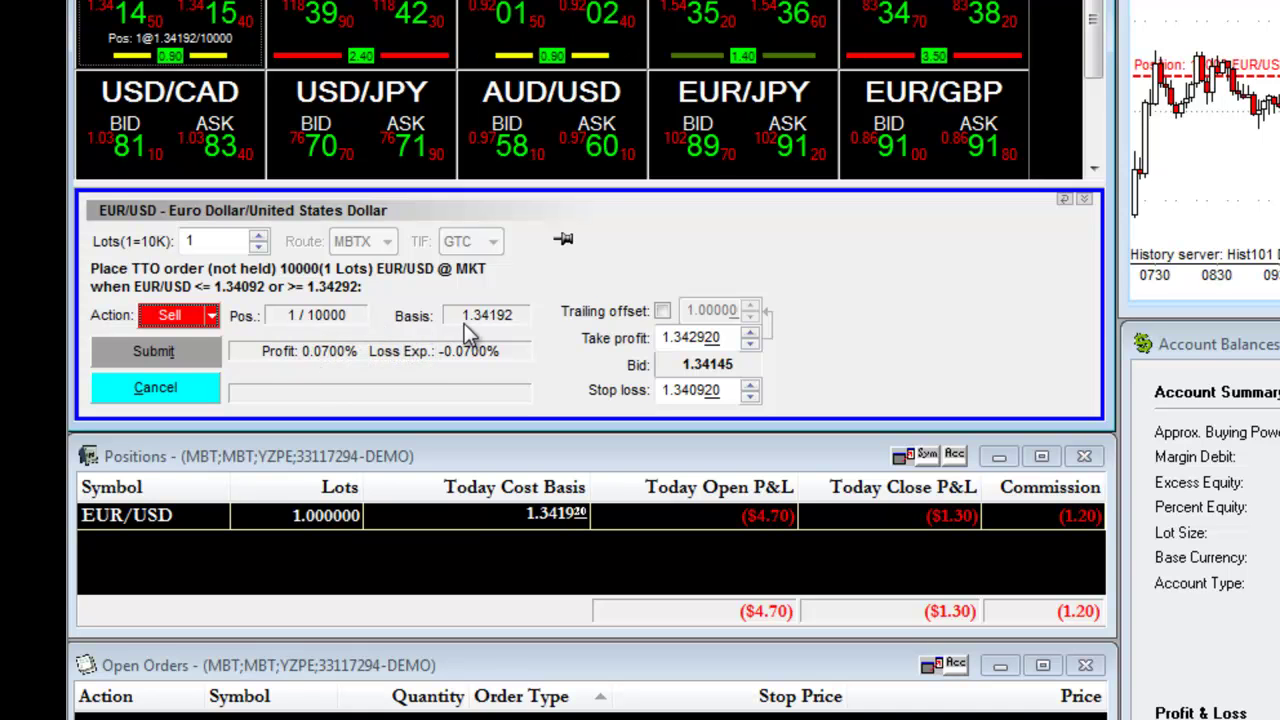
# Select the take-profit 1.342920 and stop-loss 1.340920 values on the TTO ticket.
pyautogui.doubleClick(661, 340)
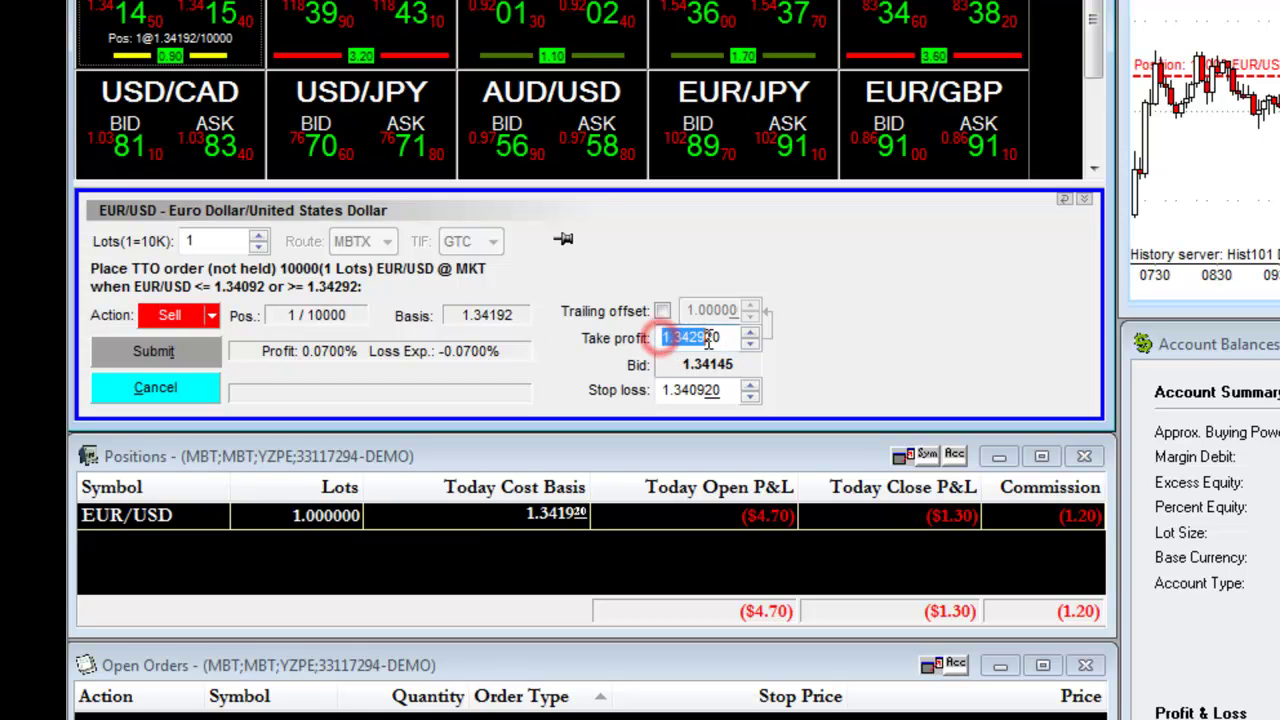
pyautogui.doubleClick(666, 390)
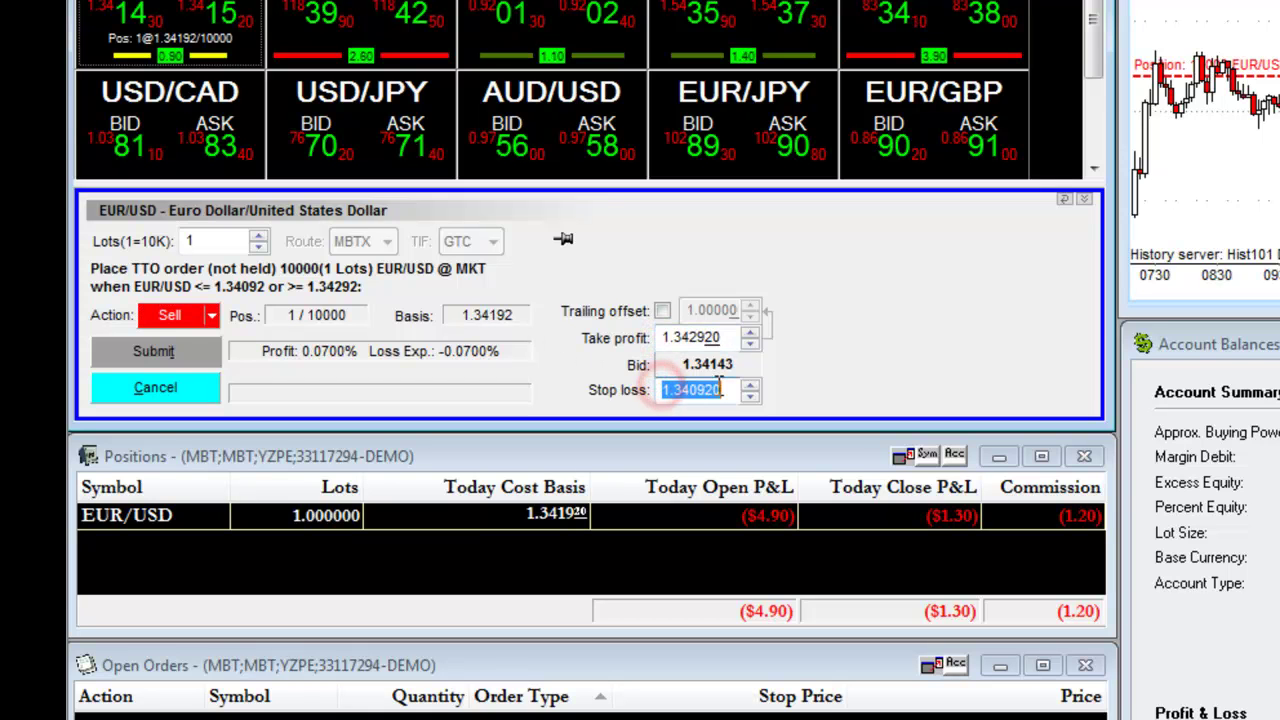
pyautogui.doubleClick(725, 338)
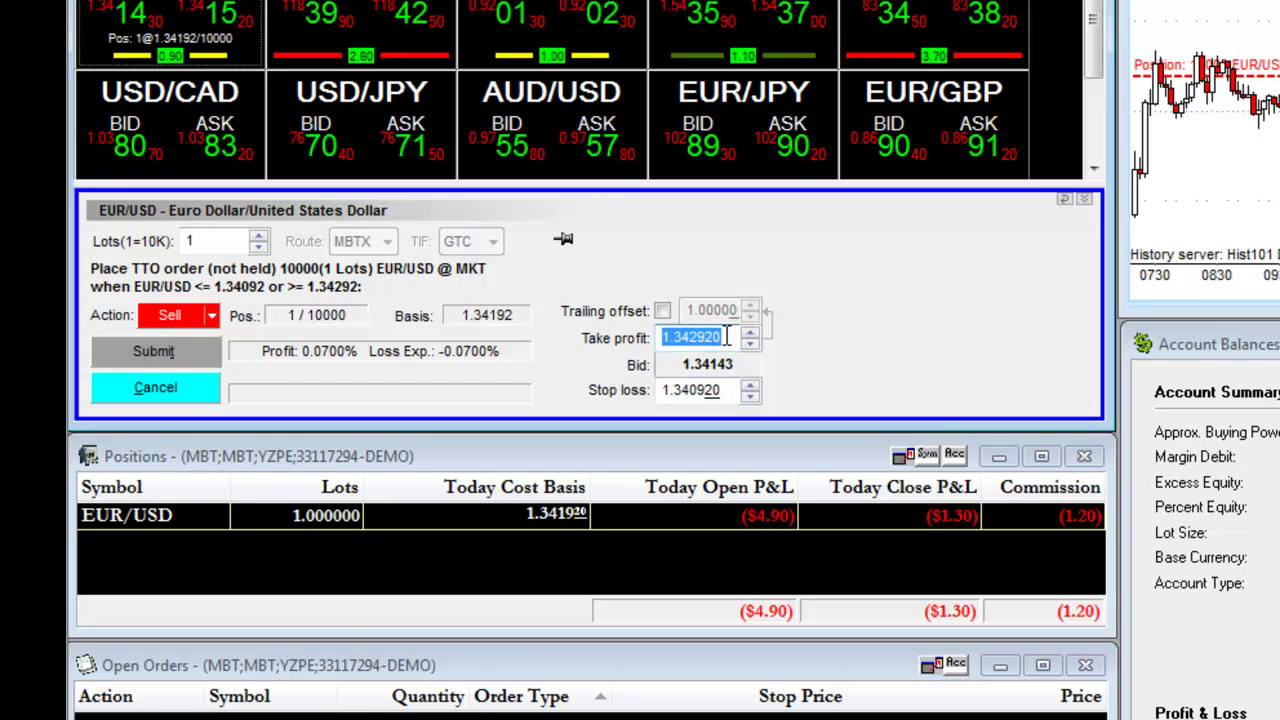
pyautogui.doubleClick(724, 390)
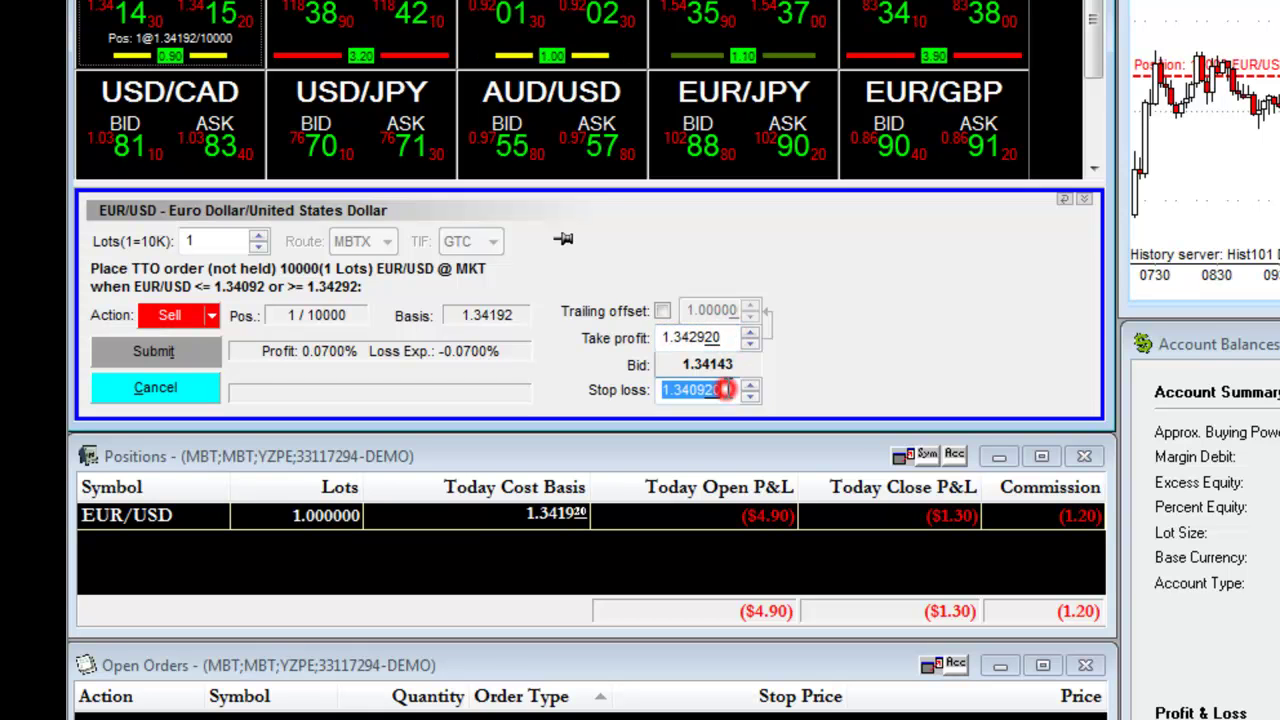
pyautogui.rightClick(887, 336)
# Review the forex TTO offset prefill preferences: Fixed Amt, target 20.0, stop 10.0.
pyautogui.click(944, 418)
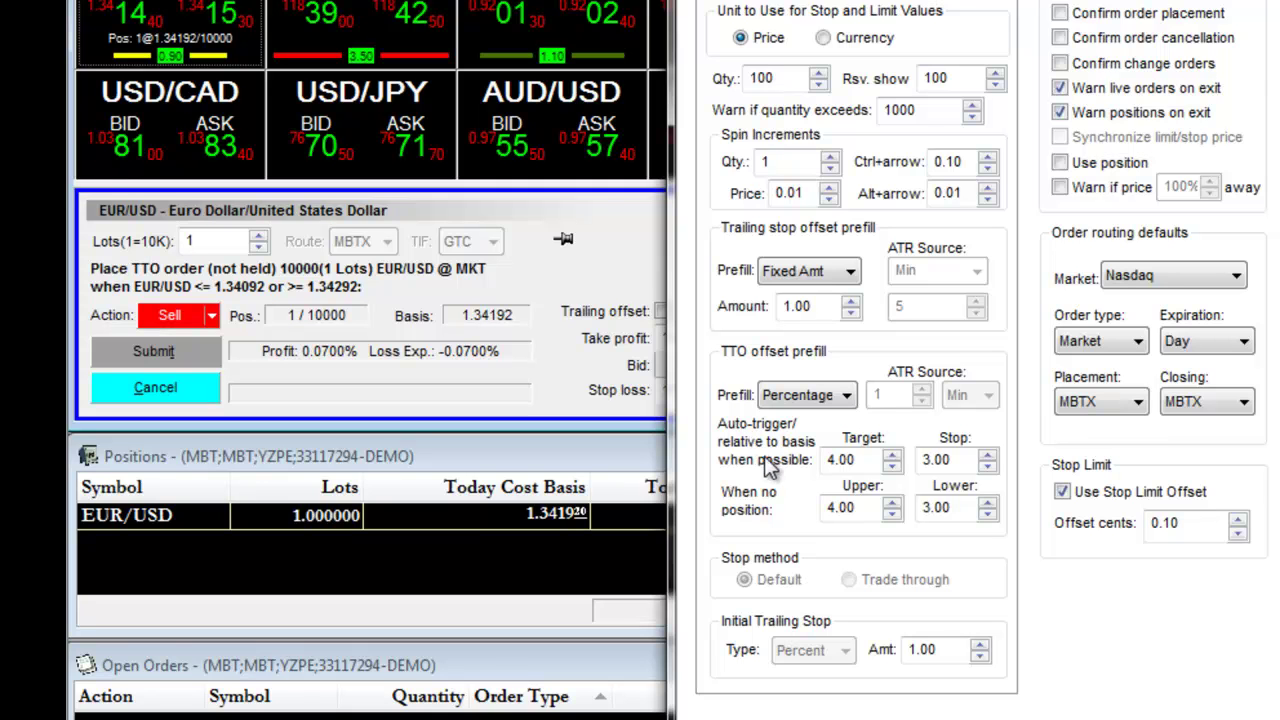
pyautogui.click(924, 4)
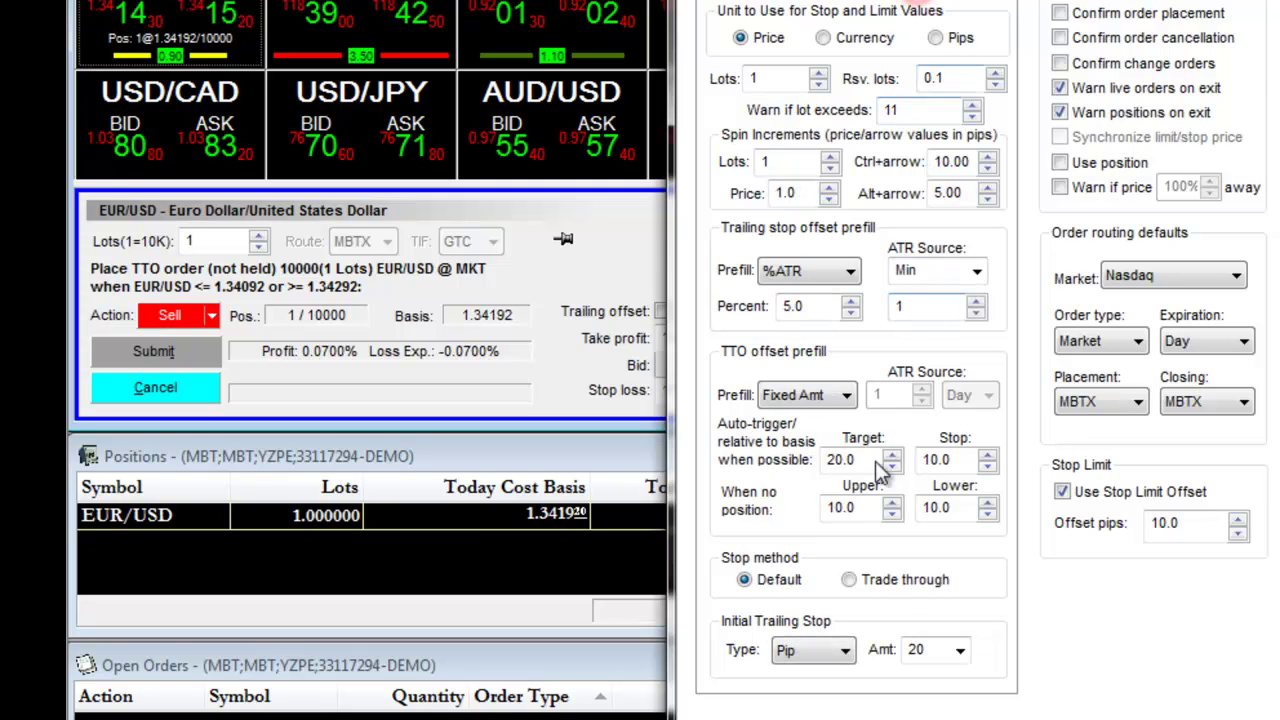
pyautogui.moveTo(866, 459); pyautogui.dragTo(825, 460)
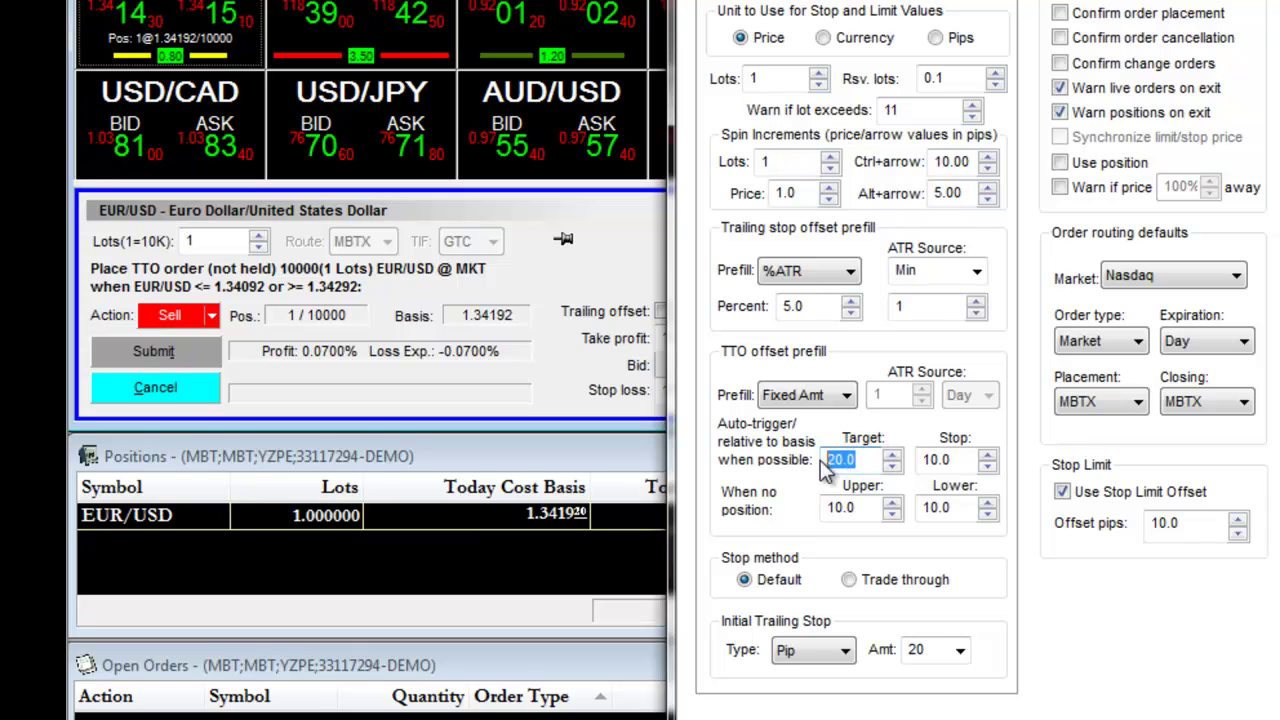
pyautogui.moveTo(964, 459); pyautogui.dragTo(926, 459)
pyautogui.click(846, 395)
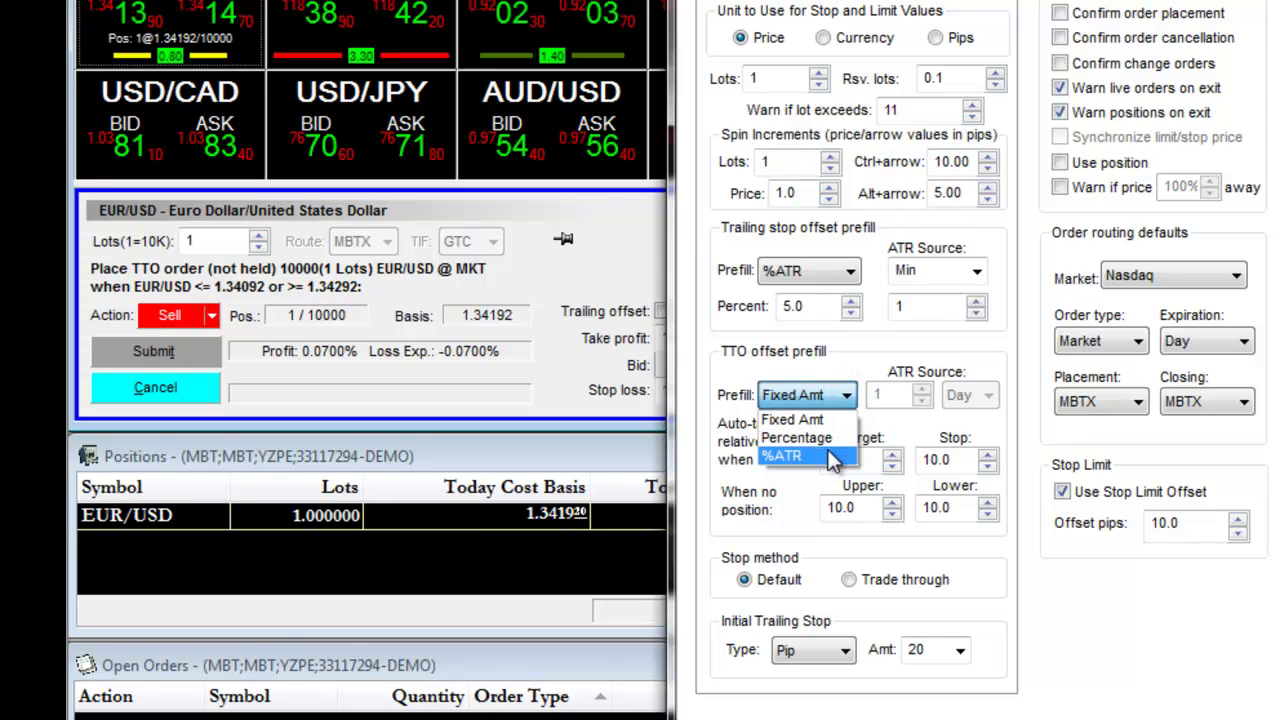
pyautogui.click(880, 420)
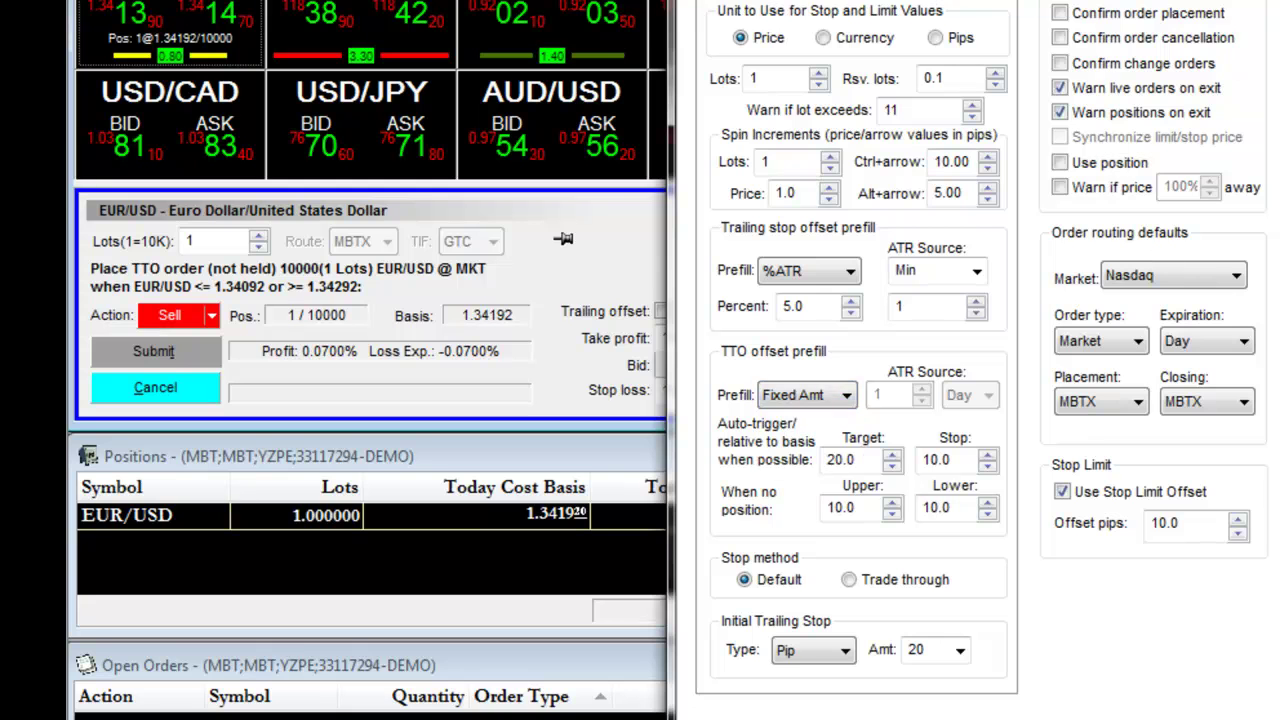
# Set the sell ticket's take profit to 1.350000 and stop loss to 1.3300.
pyautogui.press('Return')
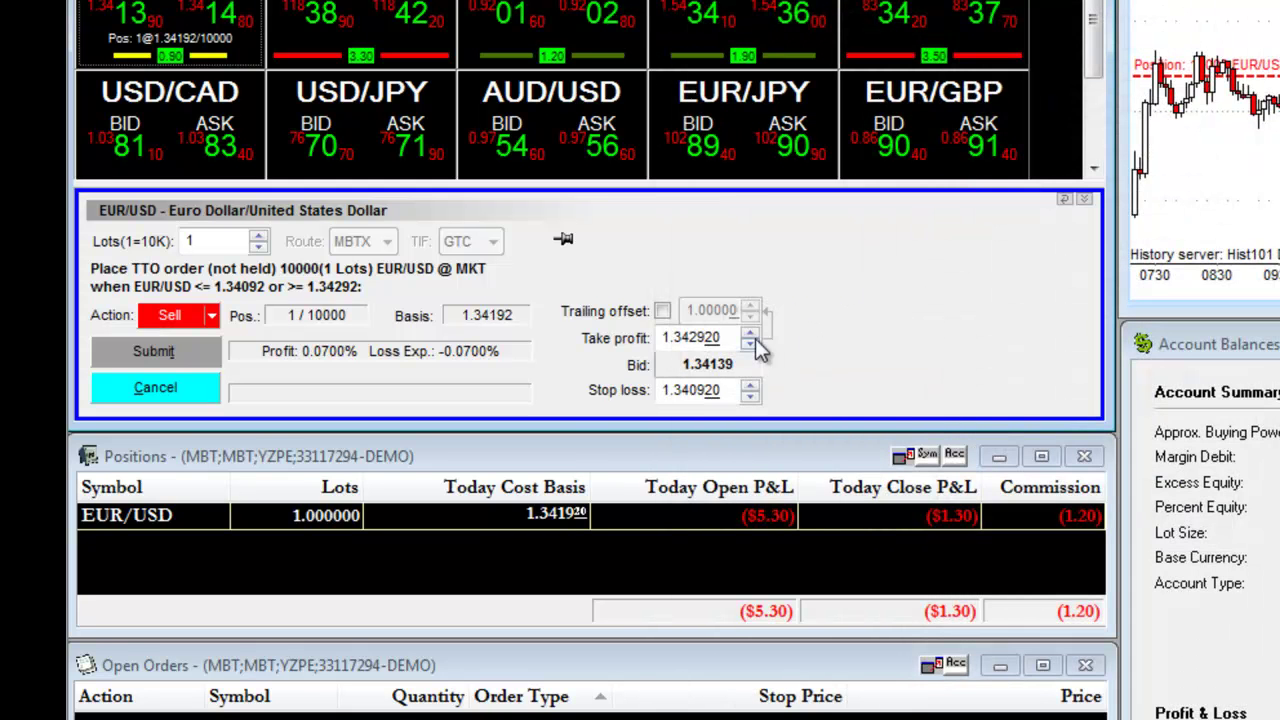
pyautogui.doubleClick(734, 340)
pyautogui.click(732, 338)
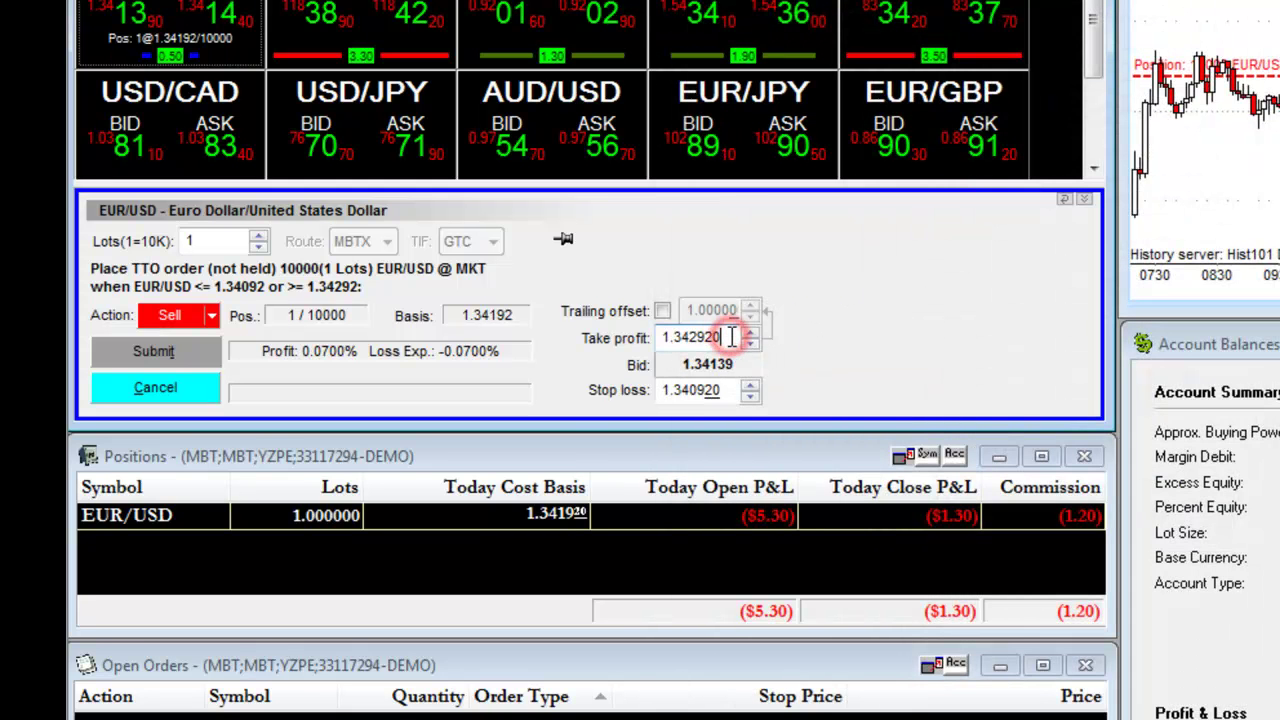
pyautogui.press('BackSpace')
pyautogui.press('BackSpace')
pyautogui.press('BackSpace')
pyautogui.press('BackSpace')
pyautogui.press('BackSpace')
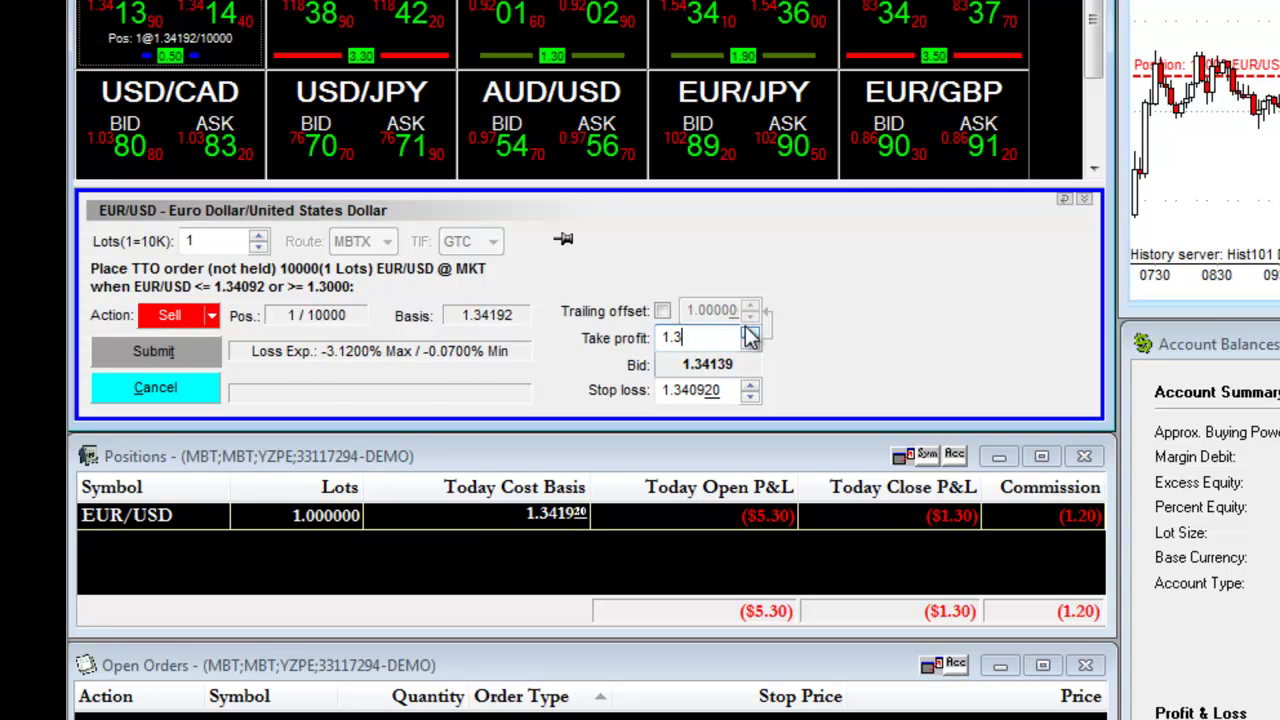
pyautogui.write('500')
pyautogui.doubleClick(728, 390)
pyautogui.click(728, 390)
pyautogui.press('BackSpace')
pyautogui.press('BackSpace')
pyautogui.press('BackSpace')
pyautogui.press('BackSpace')
pyautogui.press('BackSpace')
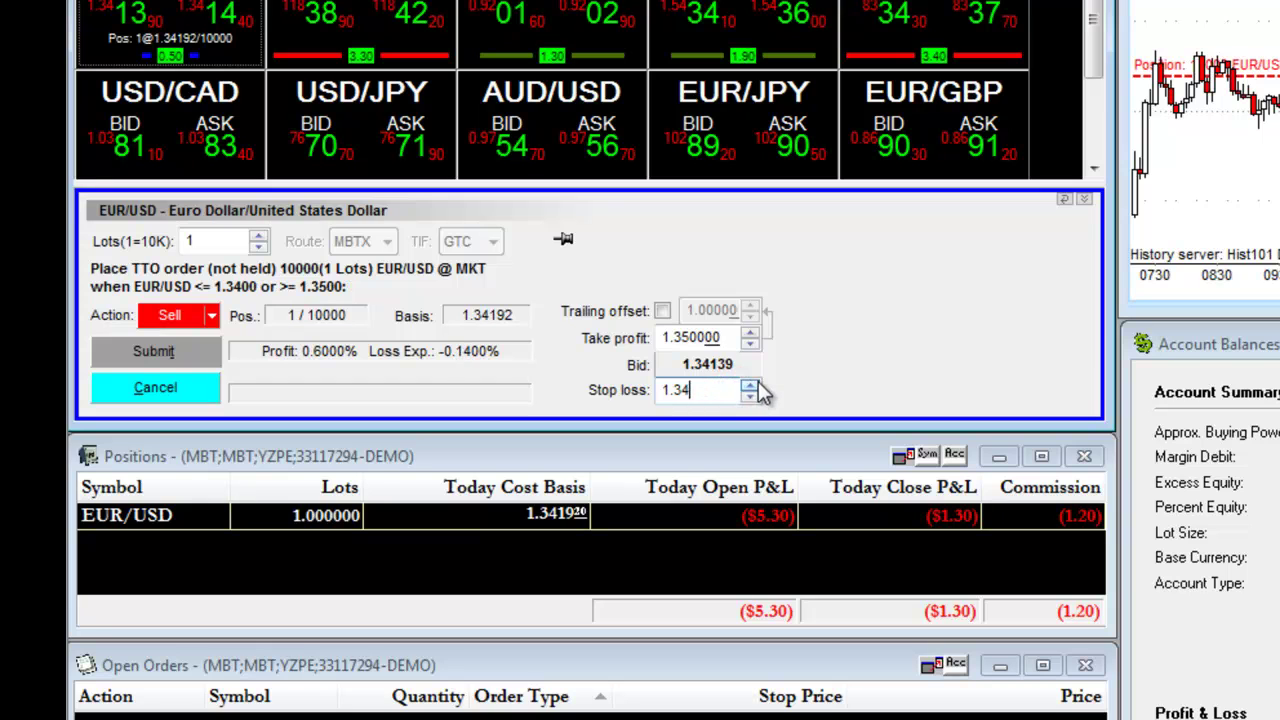
pyautogui.write('30000')
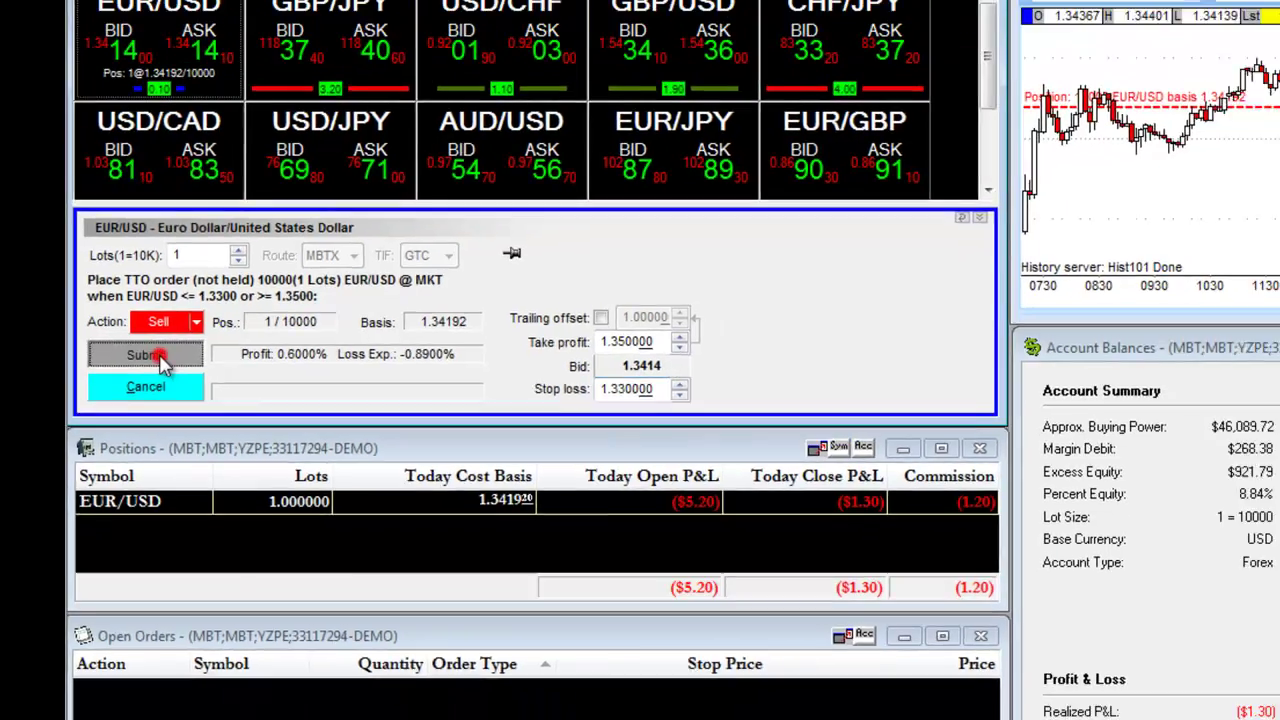
# Submit the 10,000-unit sell TTO exit order with stop 1.3300 and limit 1.3500.
pyautogui.click(160, 352)
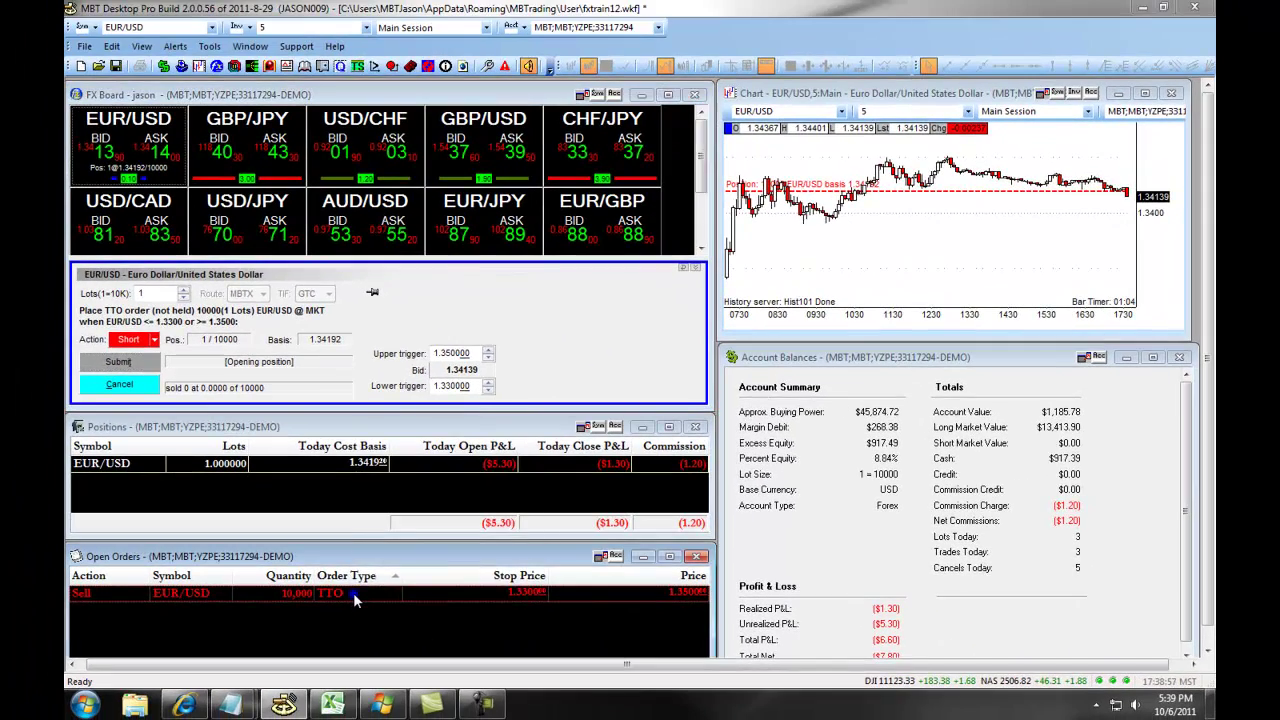
pyautogui.rightClick(353, 592)
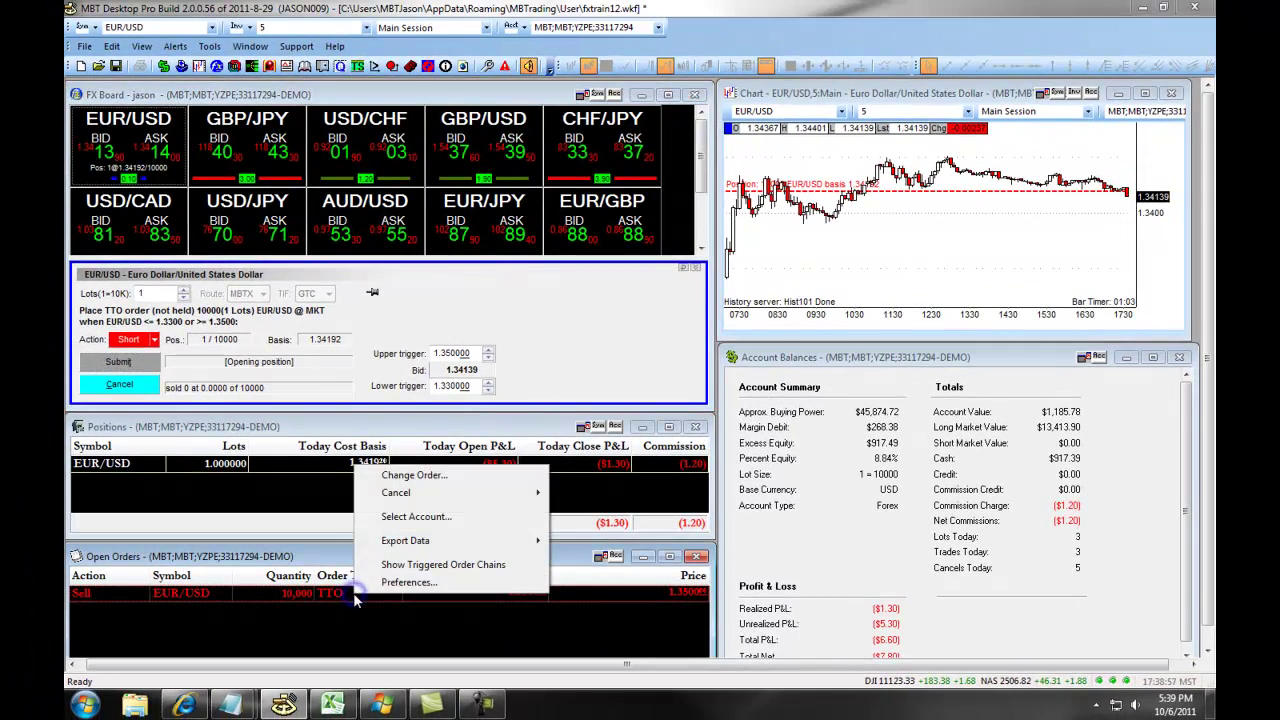
pyautogui.click(428, 480)
pyautogui.moveTo(427, 53); pyautogui.dragTo(588, 213)
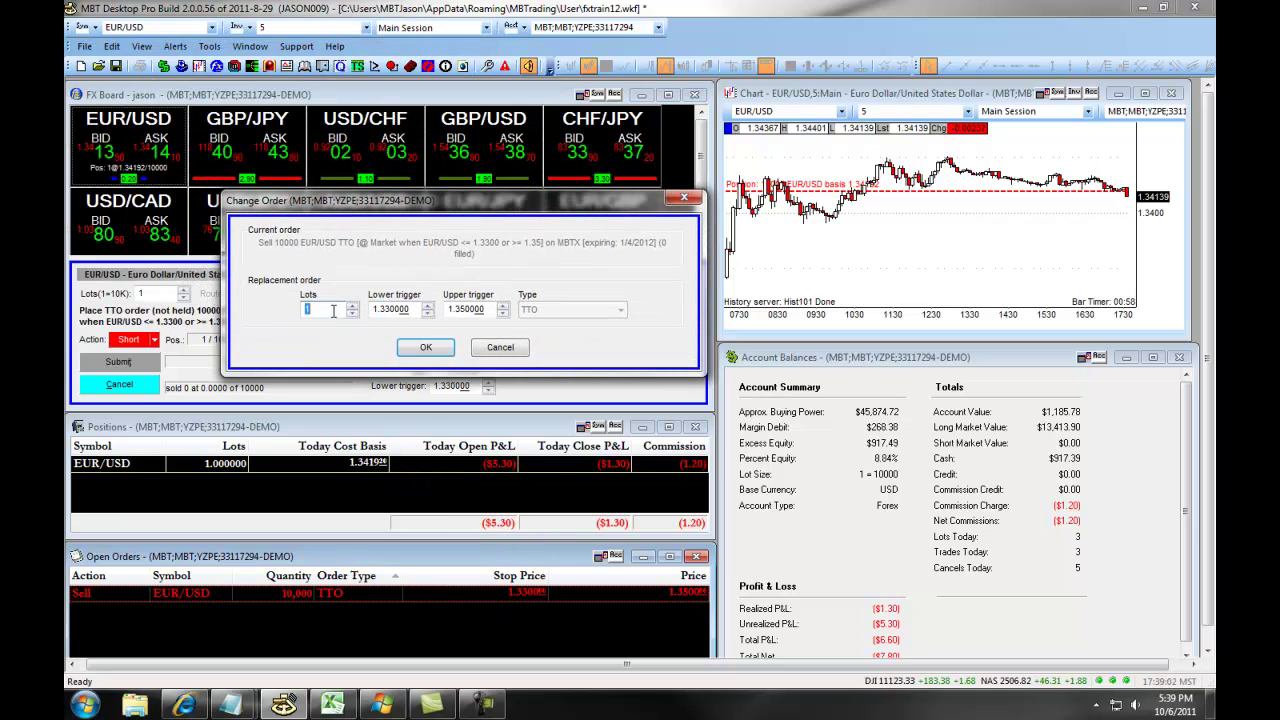
pyautogui.doubleClick(416, 308)
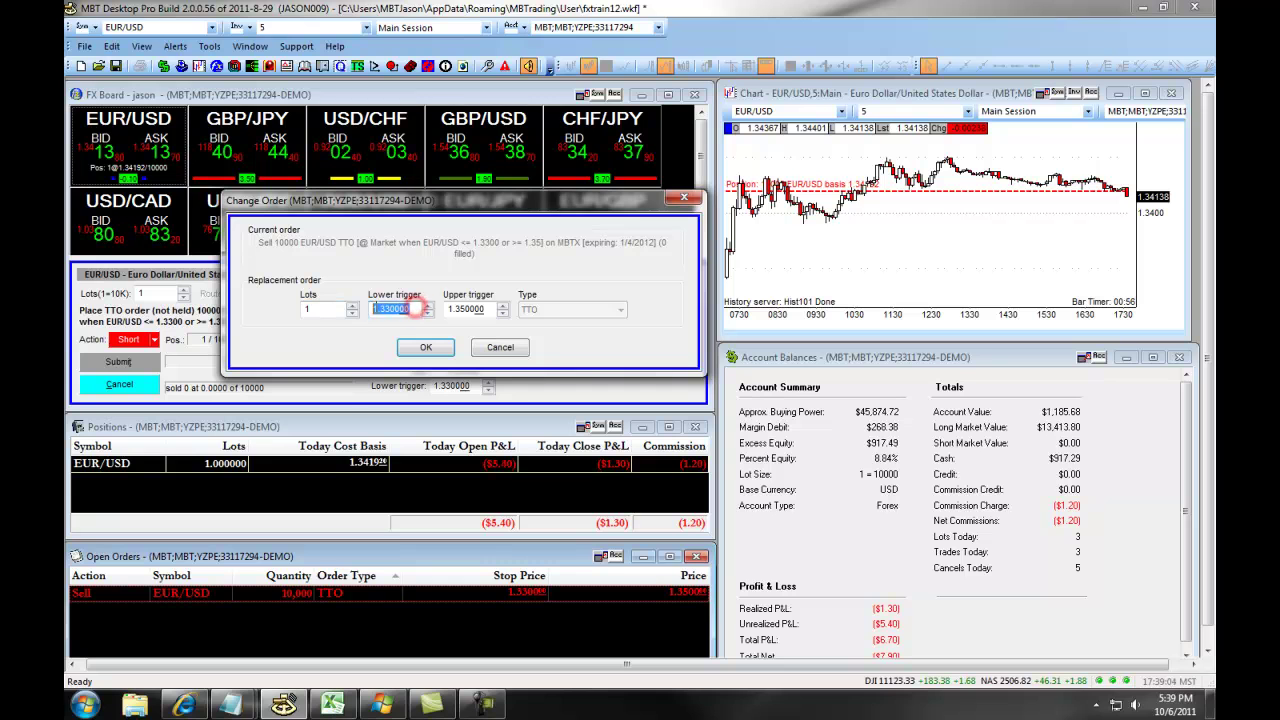
pyautogui.moveTo(484, 309); pyautogui.dragTo(453, 309)
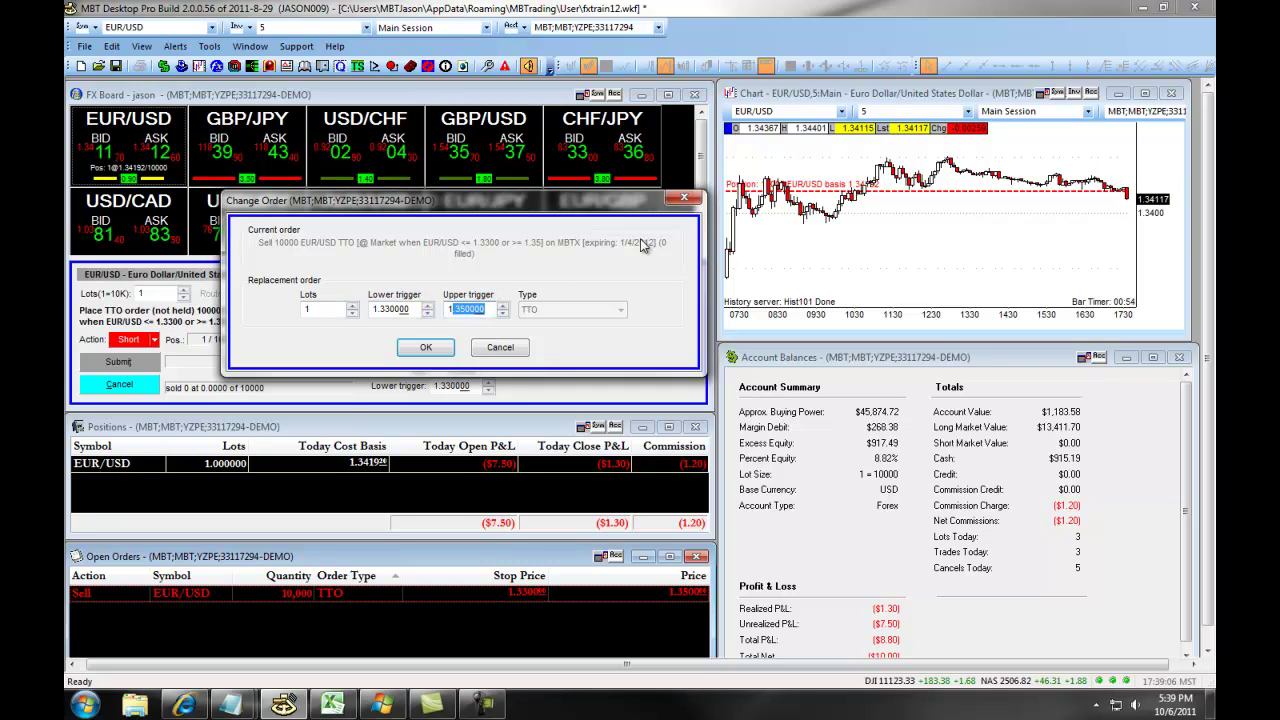
pyautogui.click(685, 202)
# Cancel the working TTO exit order from the open orders list.
pyautogui.rightClick(435, 594)
pyautogui.moveTo(505, 497)
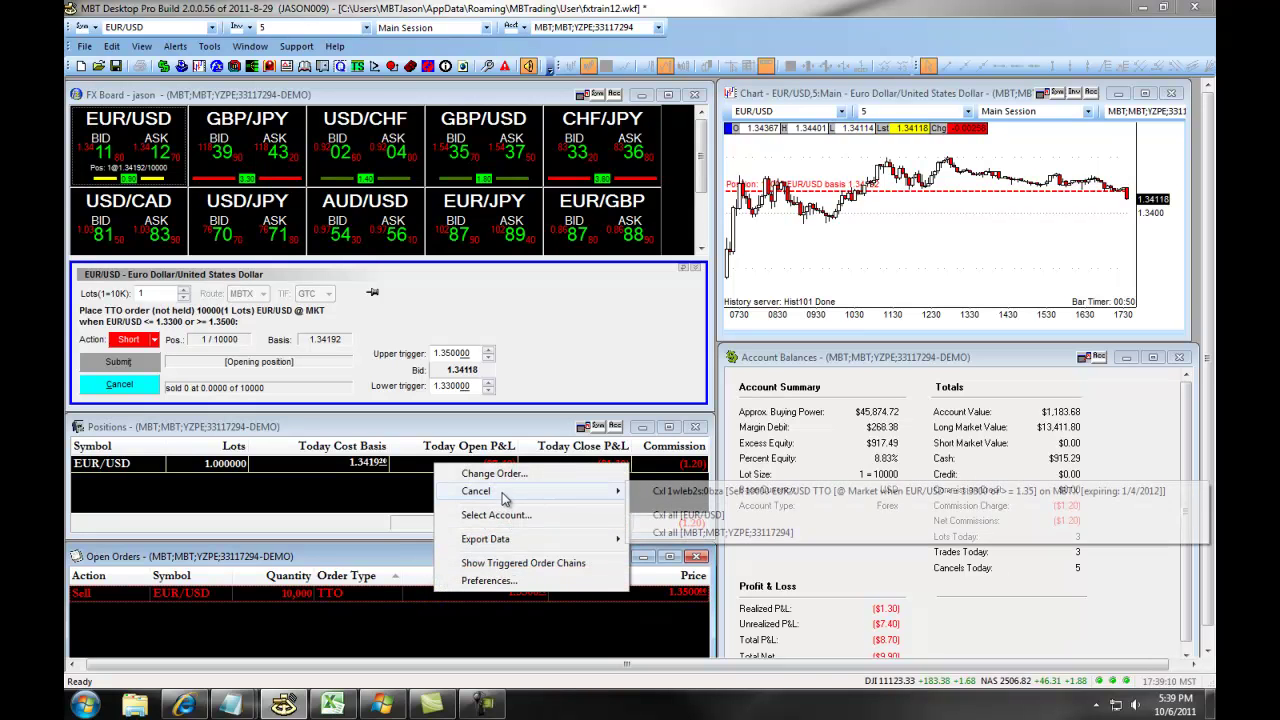
pyautogui.click(670, 491)
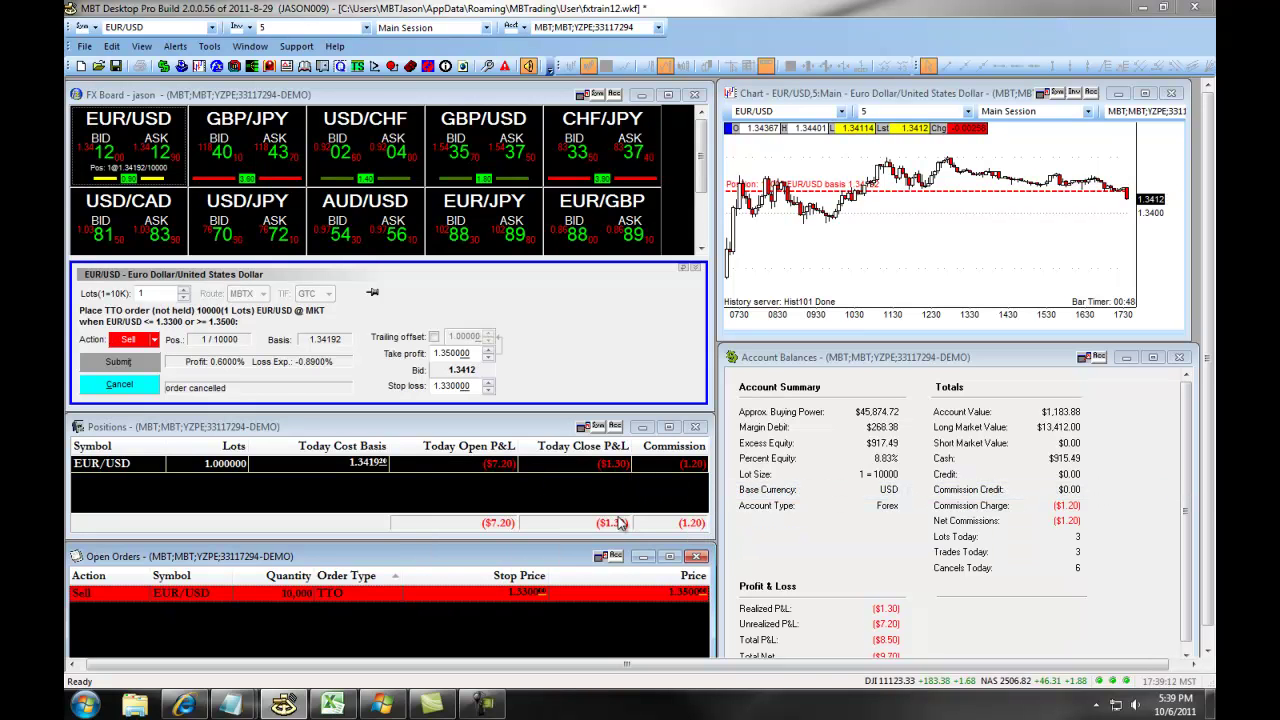
# Close the EUR/USD long position at market.
pyautogui.rightClick(495, 466)
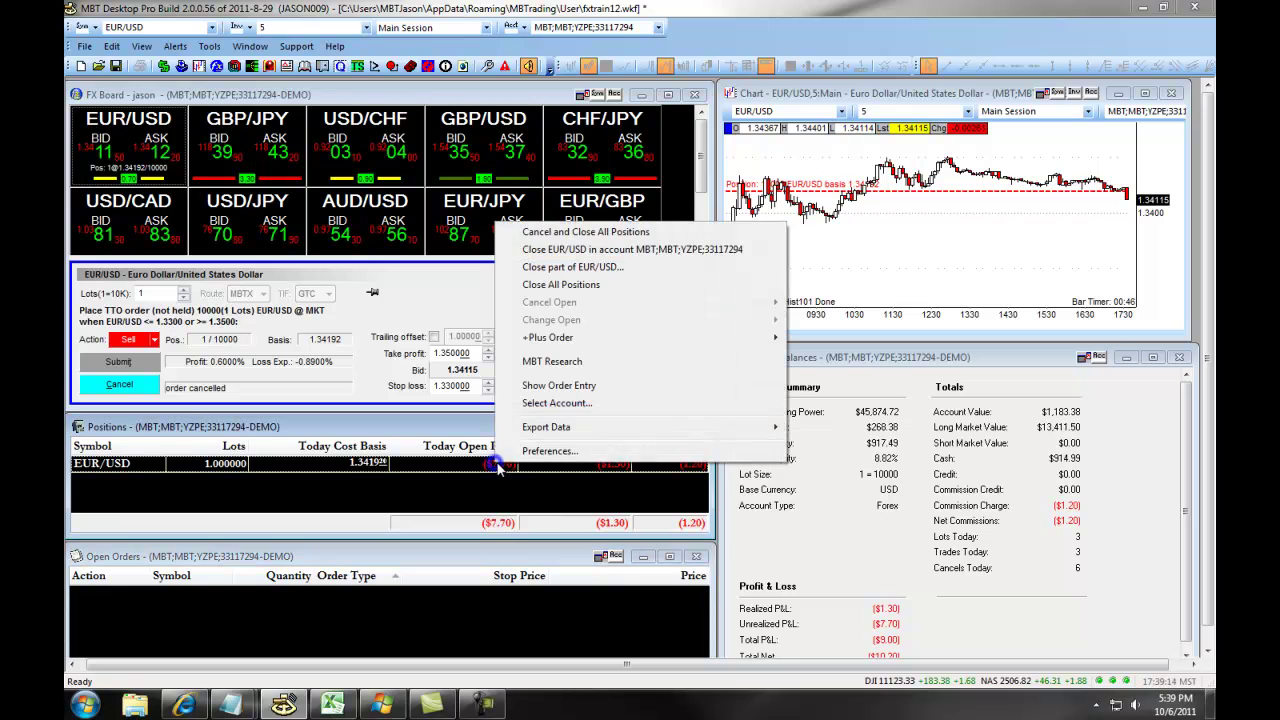
pyautogui.click(587, 252)
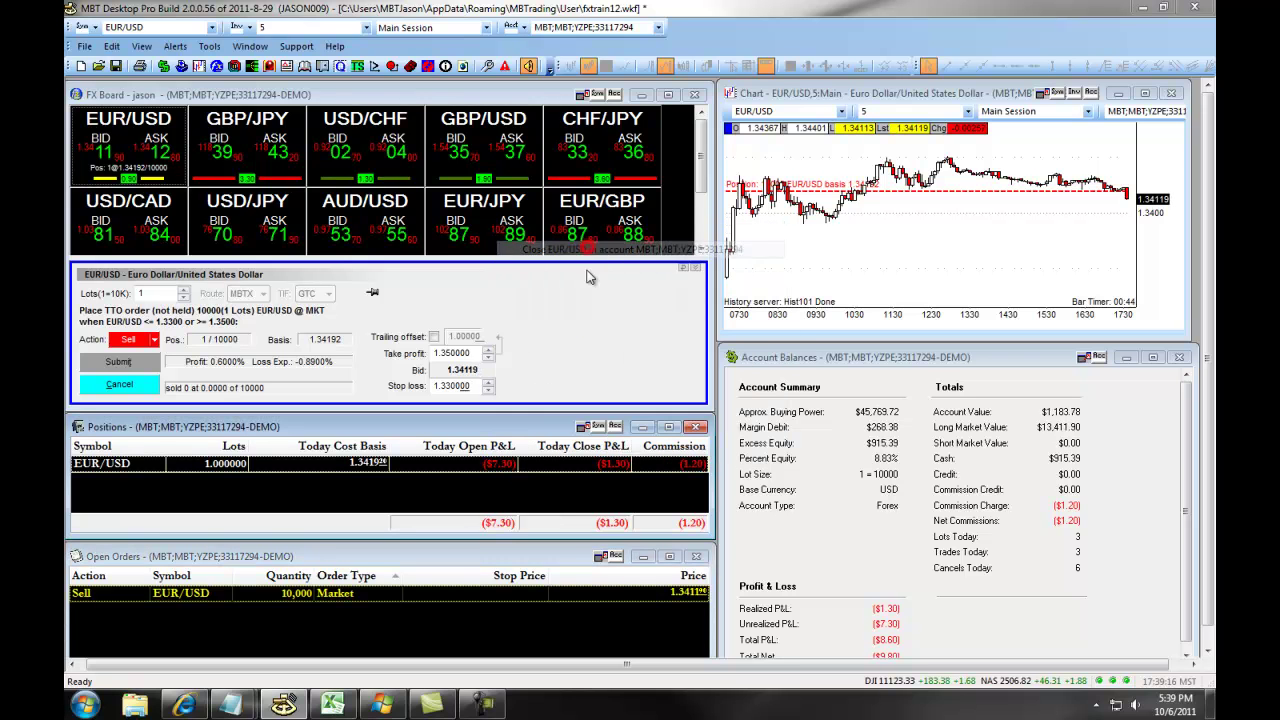
pyautogui.rightClick(592, 343)
# Switch order entry to the Standard template and short one lot of EUR/USD at market.
pyautogui.moveTo(713, 372)
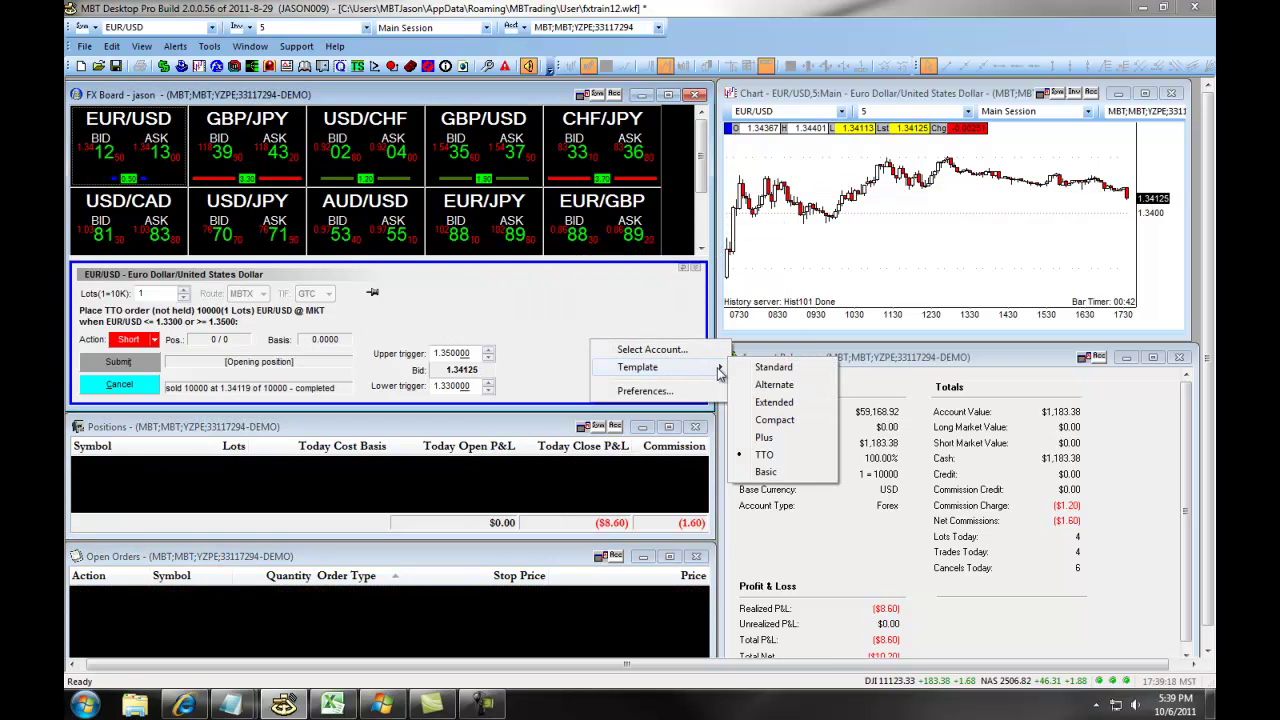
pyautogui.click(773, 367)
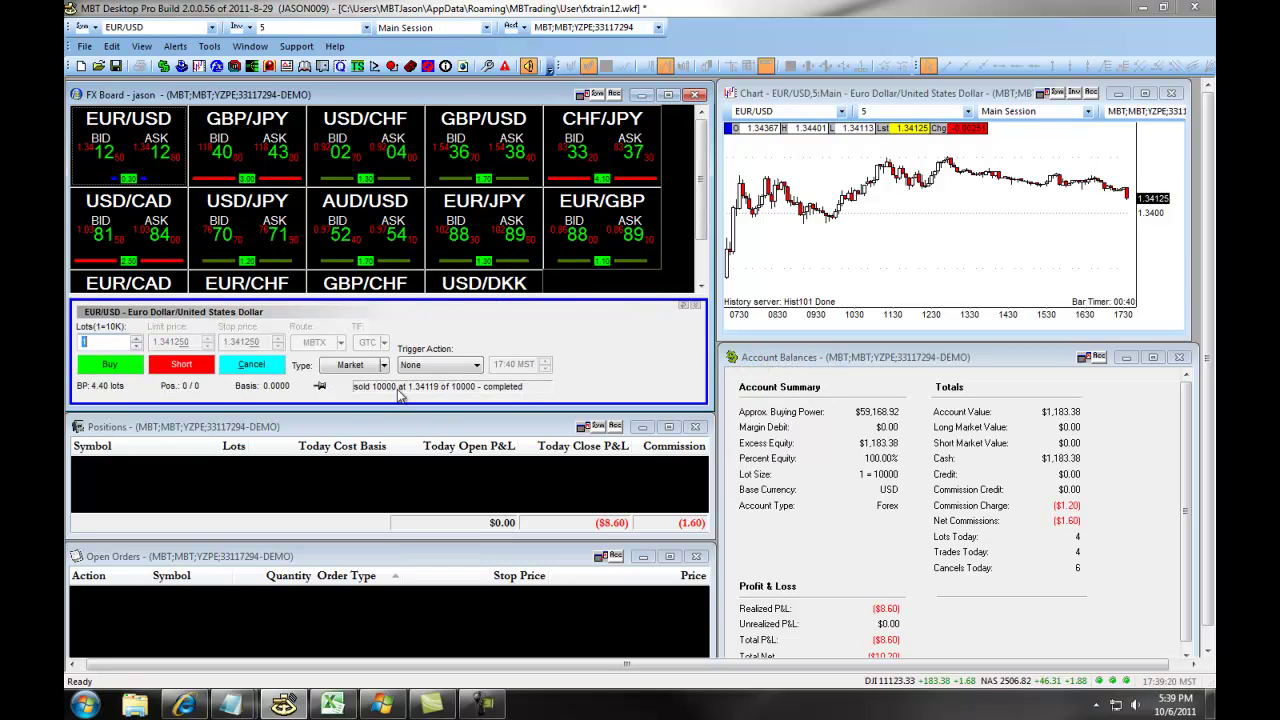
pyautogui.click(190, 368)
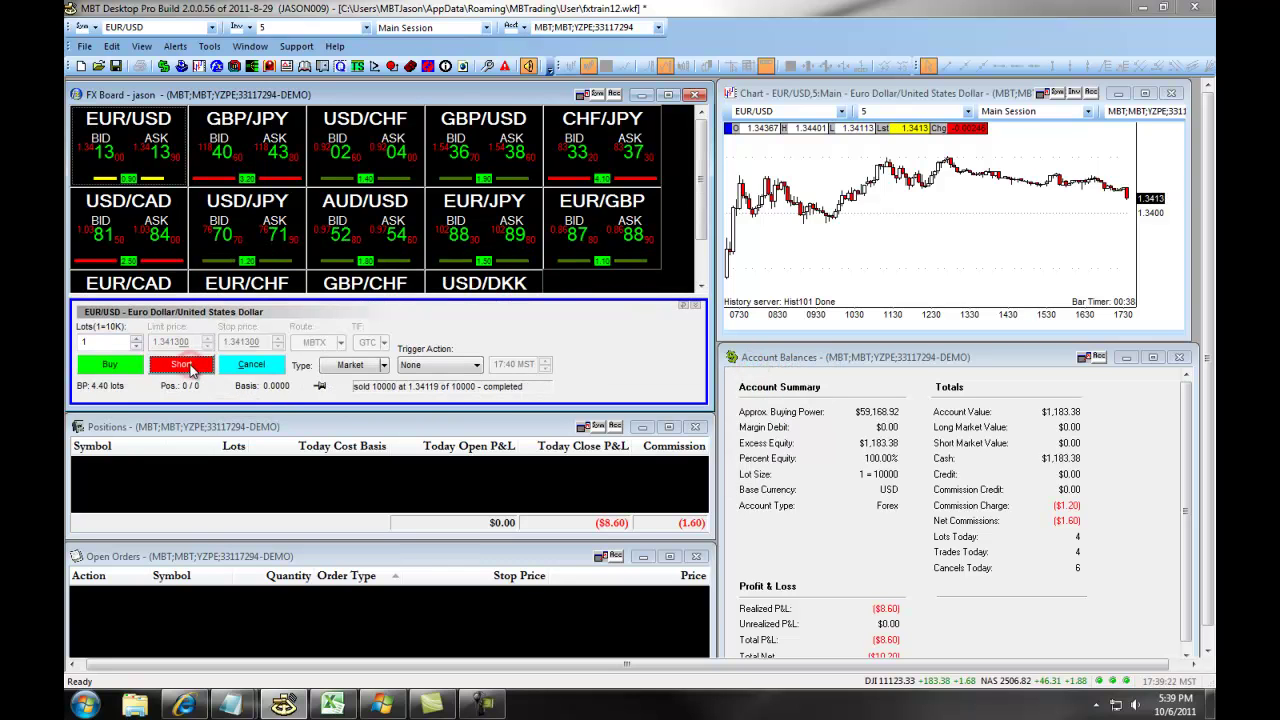
pyautogui.click(384, 366)
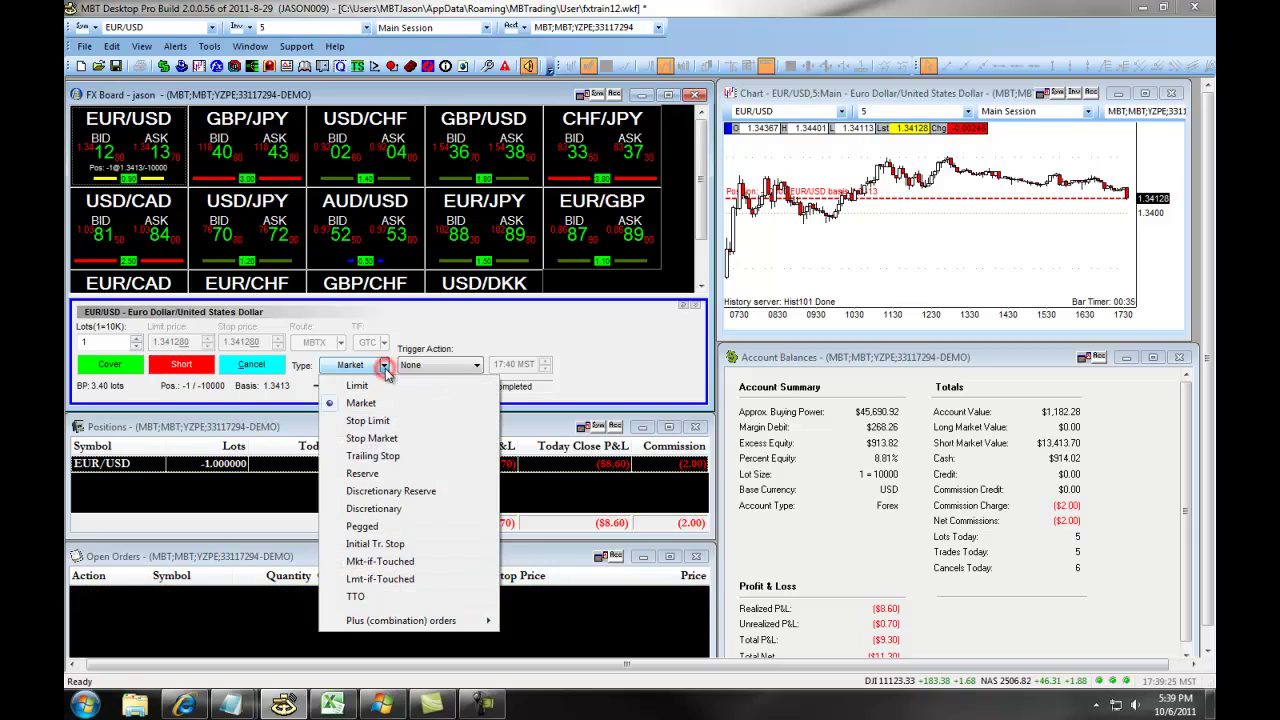
# Switch the order type to TTO with action Buy (Cover).
pyautogui.click(380, 596)
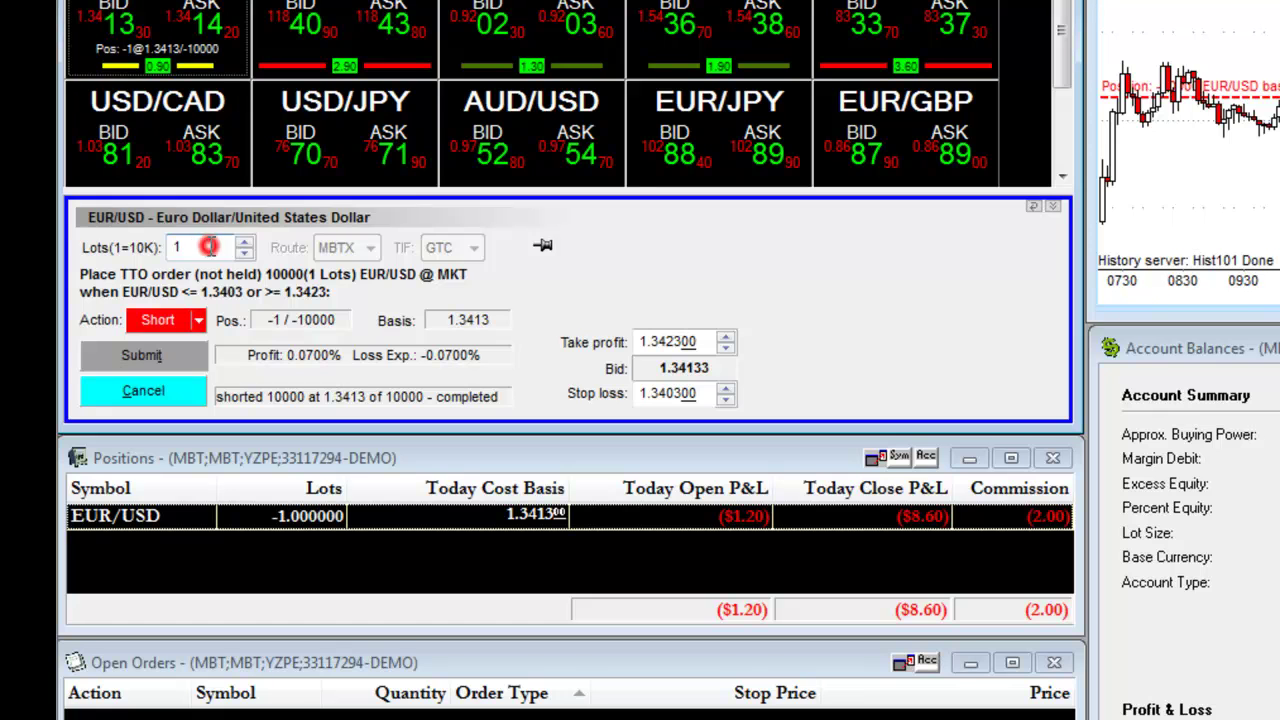
pyautogui.doubleClick(200, 248)
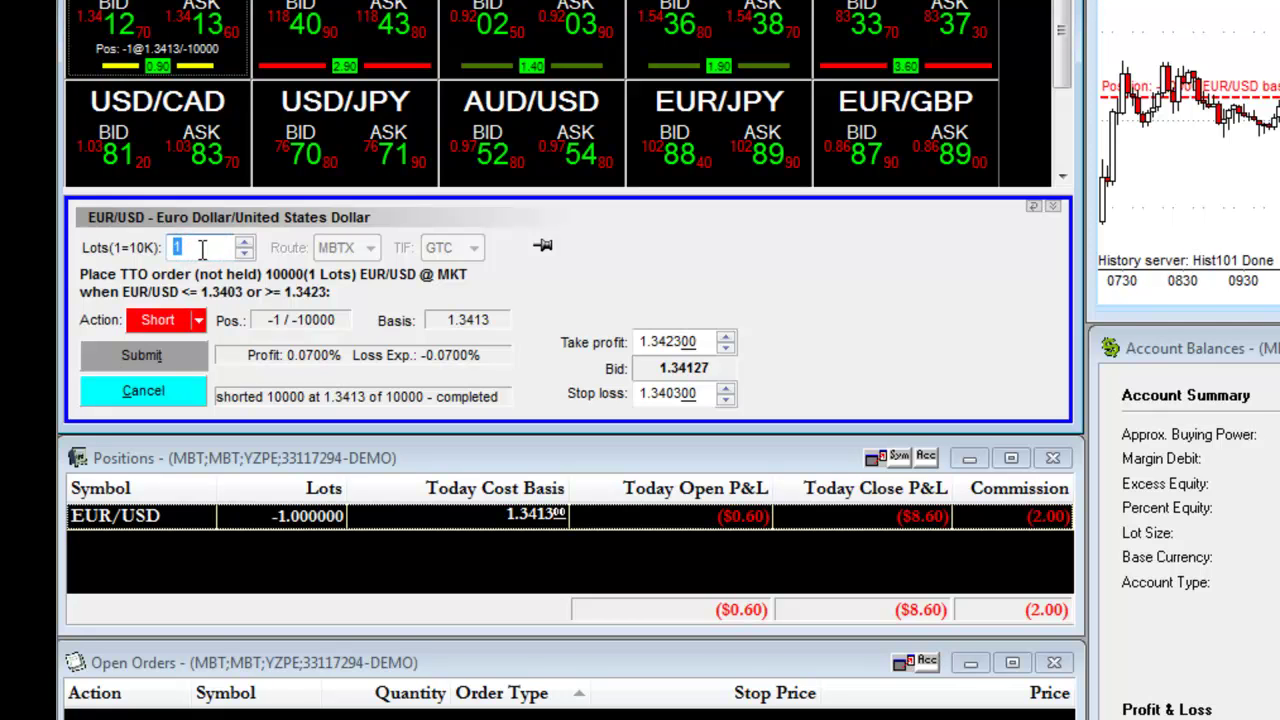
pyautogui.click(198, 320)
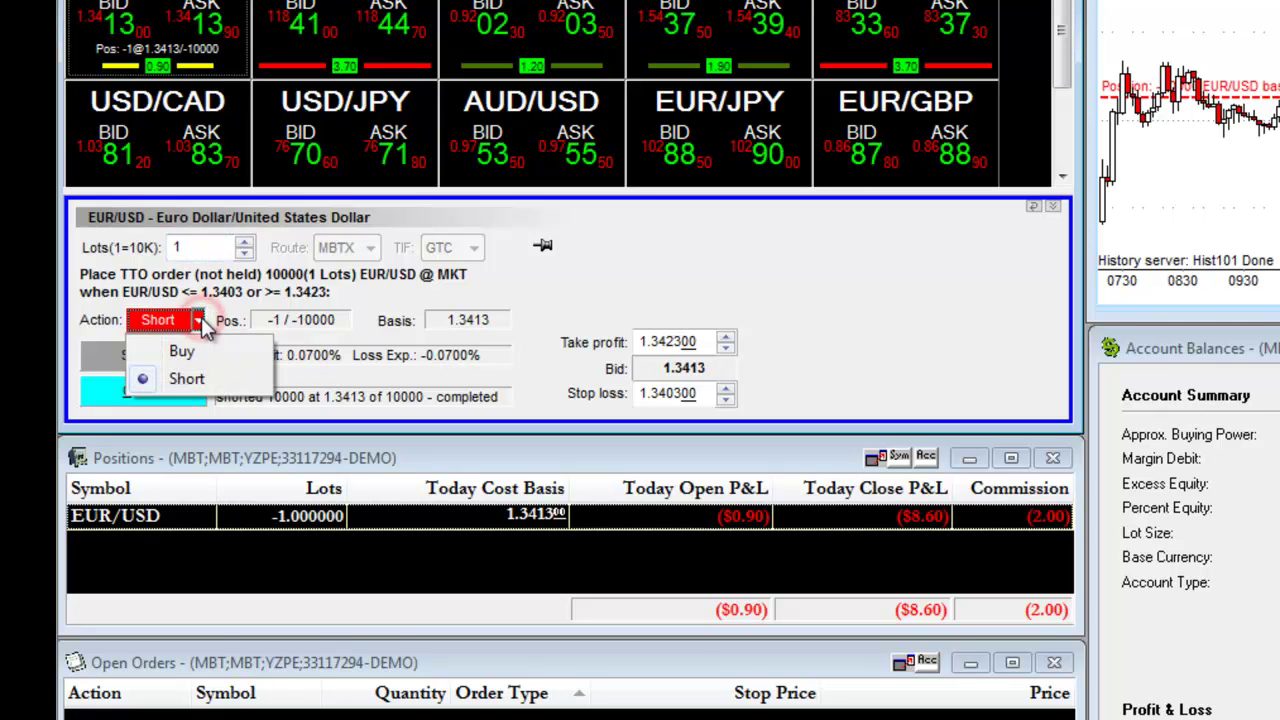
pyautogui.click(188, 350)
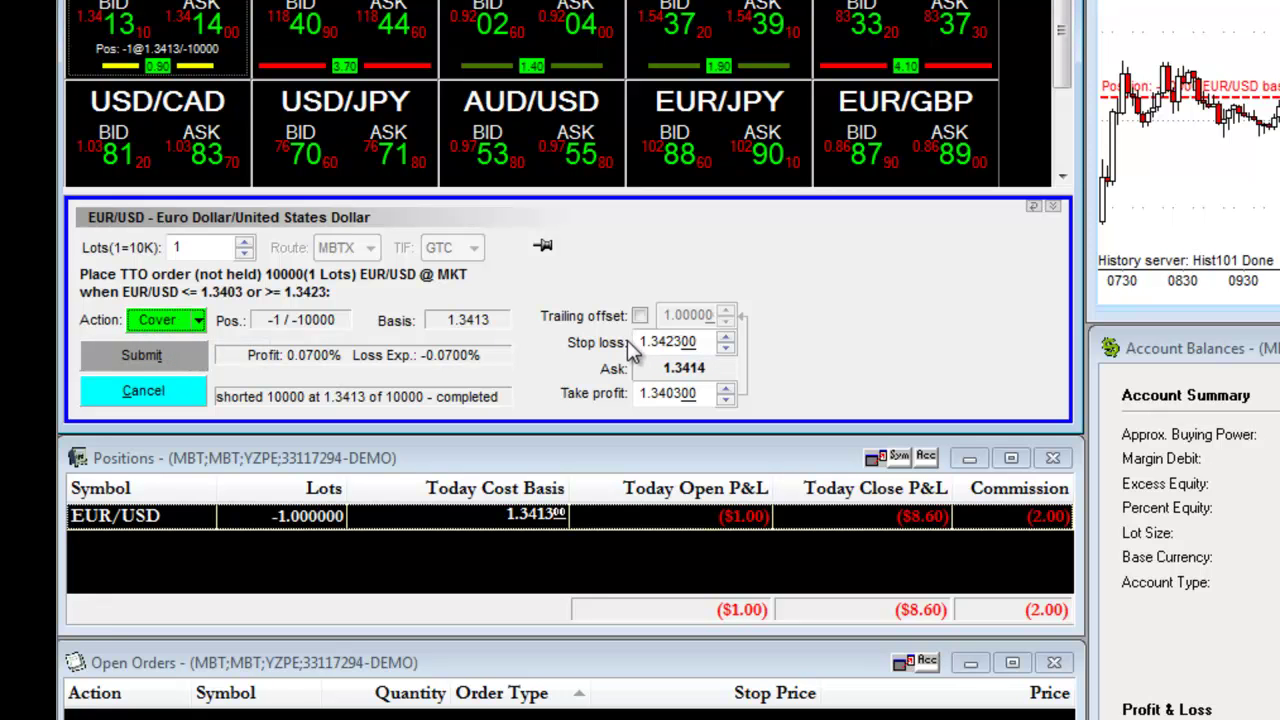
# Set the cover ticket's stop loss to 1.350000 and take profit to 1.33000.
pyautogui.doubleClick(688, 343)
pyautogui.doubleClick(712, 392)
pyautogui.doubleClick(706, 339)
pyautogui.click(707, 341)
pyautogui.press('BackSpace')
pyautogui.press('BackSpace')
pyautogui.press('BackSpace')
pyautogui.press('BackSpace')
pyautogui.press('BackSpace')
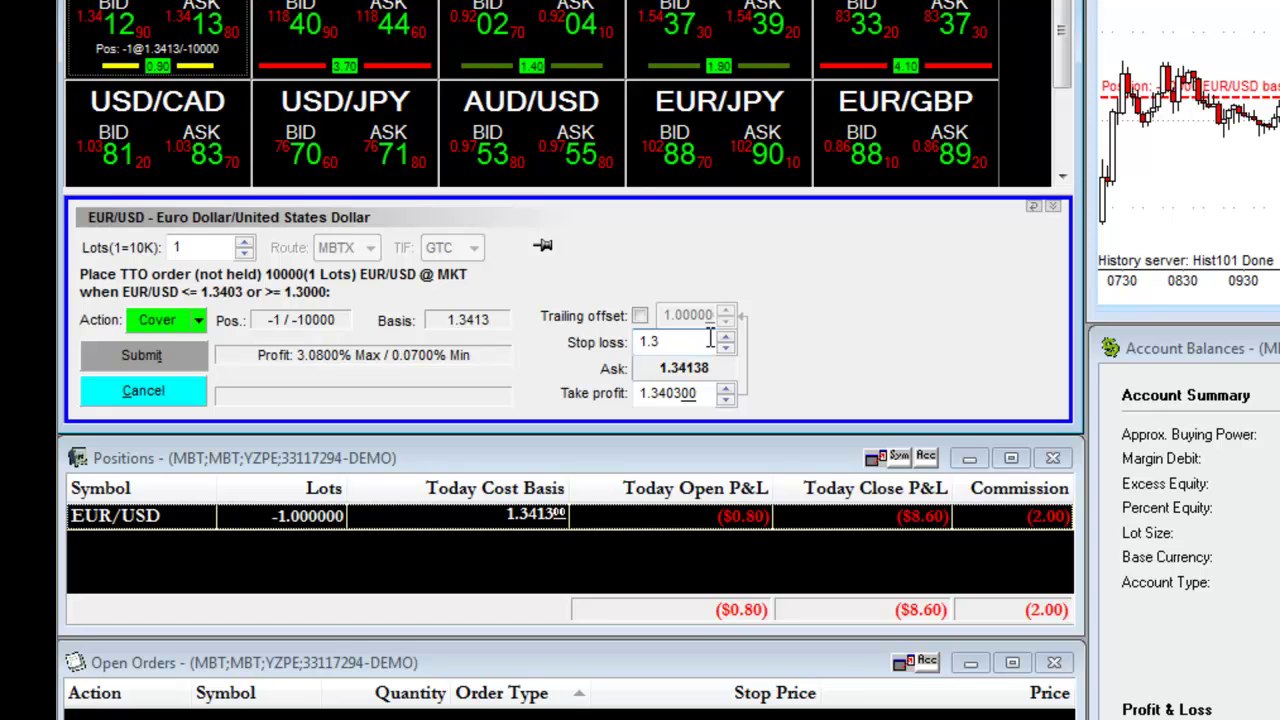
pyautogui.write('5000')
pyautogui.click(707, 393)
pyautogui.click(707, 393)
pyautogui.press('BackSpace')
pyautogui.press('BackSpace')
pyautogui.press('BackSpace')
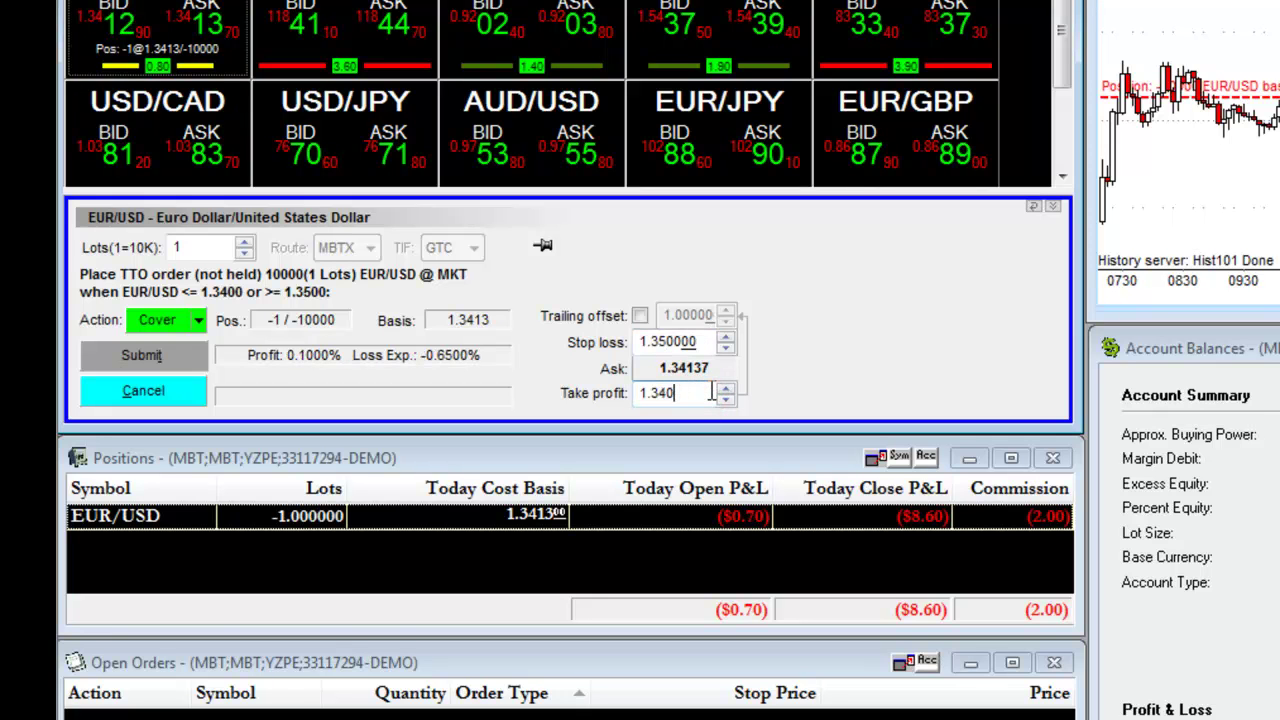
pyautogui.press('BackSpace')
pyautogui.press('BackSpace')
pyautogui.write('3000')
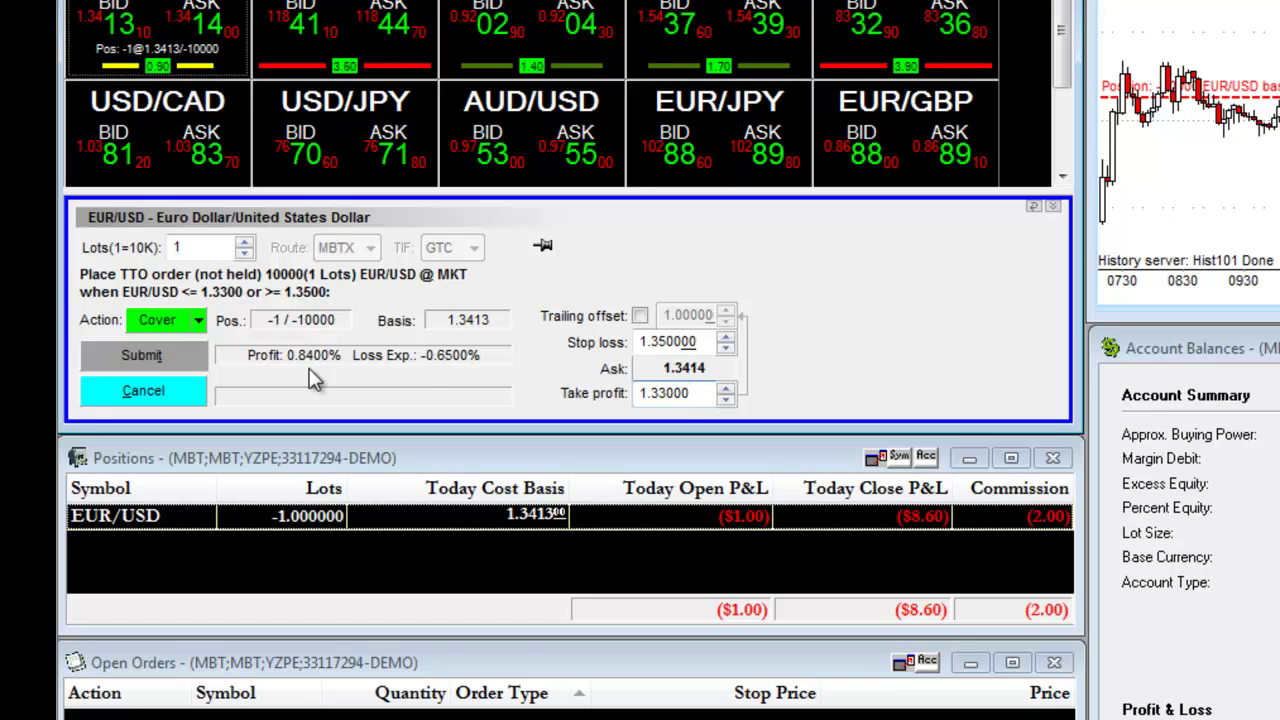
pyautogui.click(176, 355)
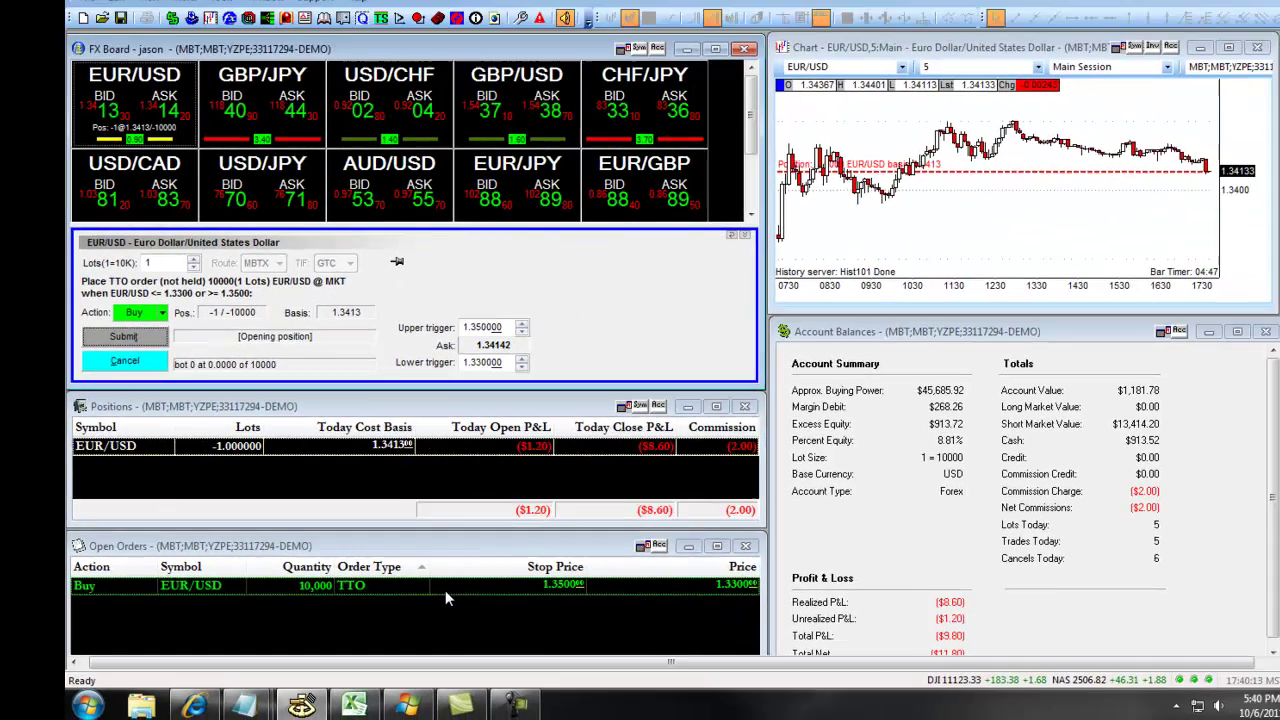
pyautogui.rightClick(612, 539)
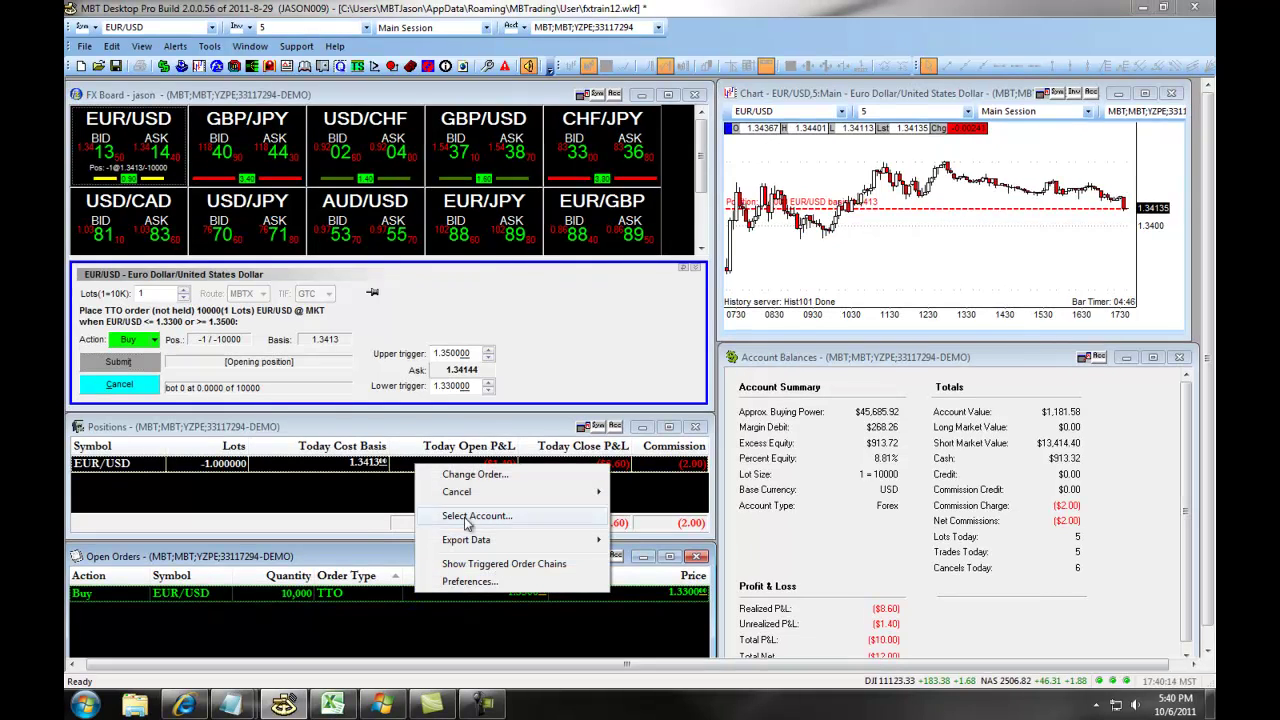
pyautogui.moveTo(465, 491)
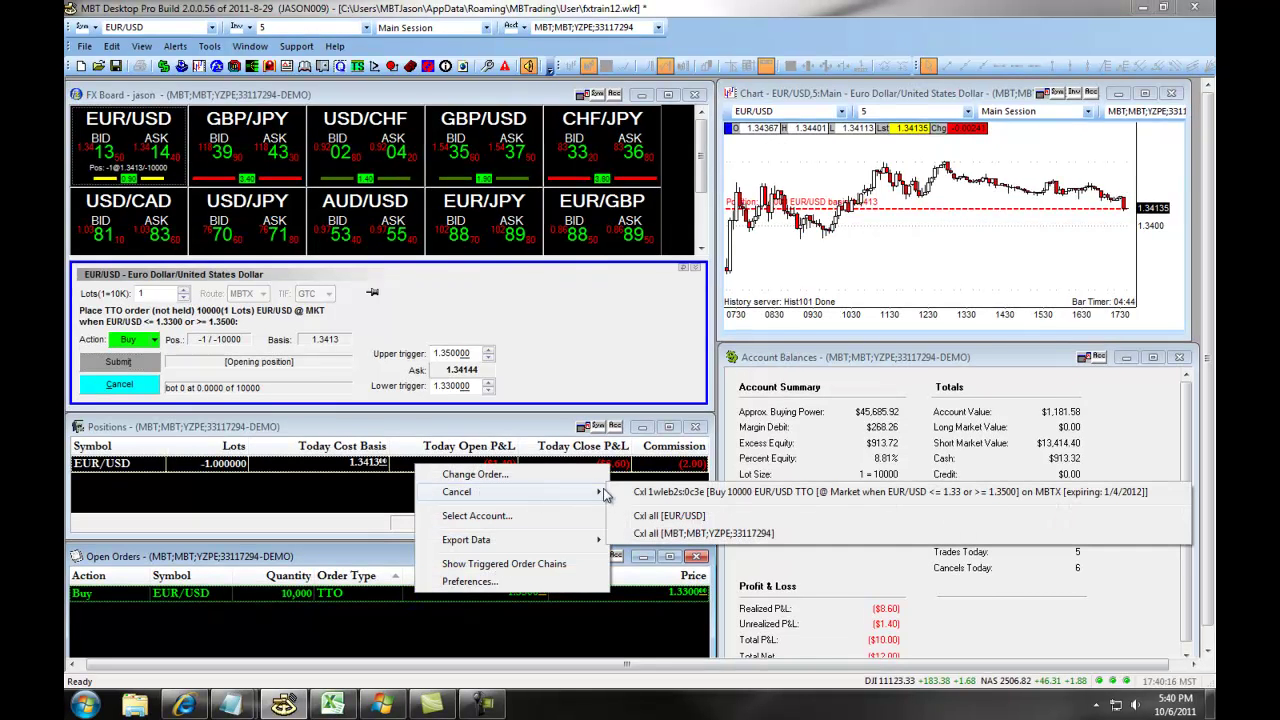
pyautogui.click(407, 498)
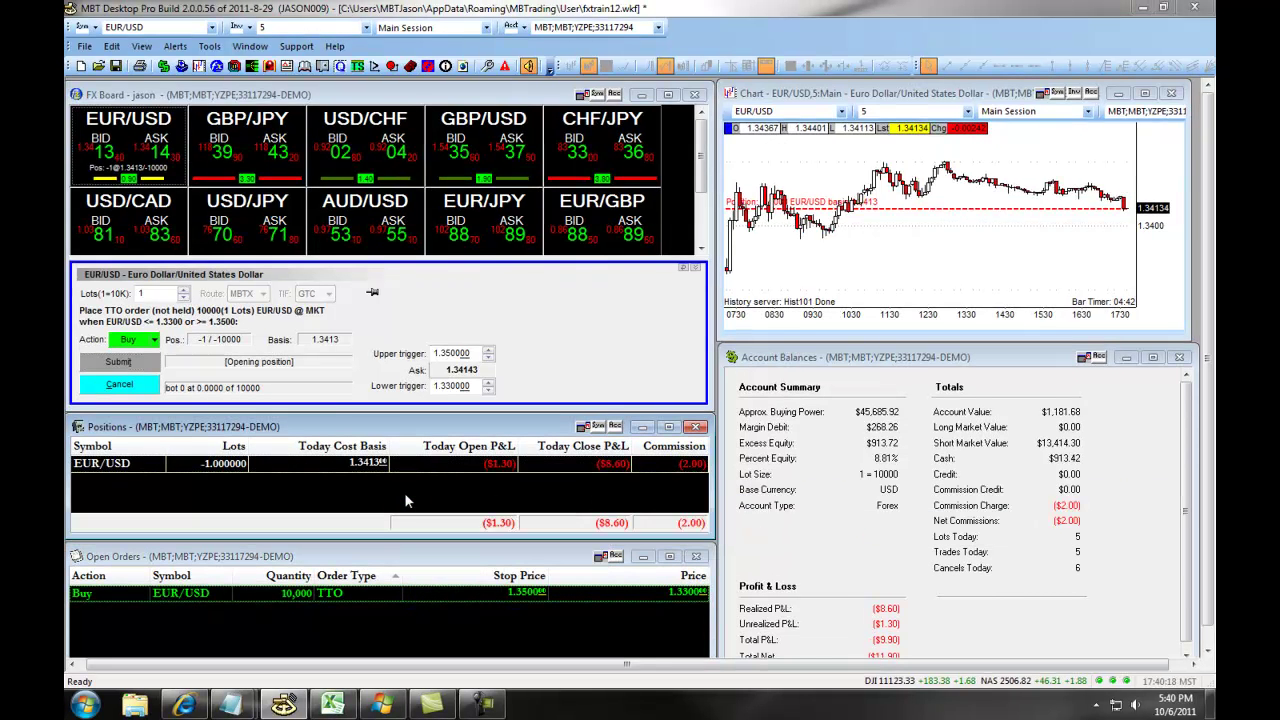
# Use 'Cancel and Close EUR/USD' on the position to cancel the TTO order and close the short.
pyautogui.rightClick(401, 466)
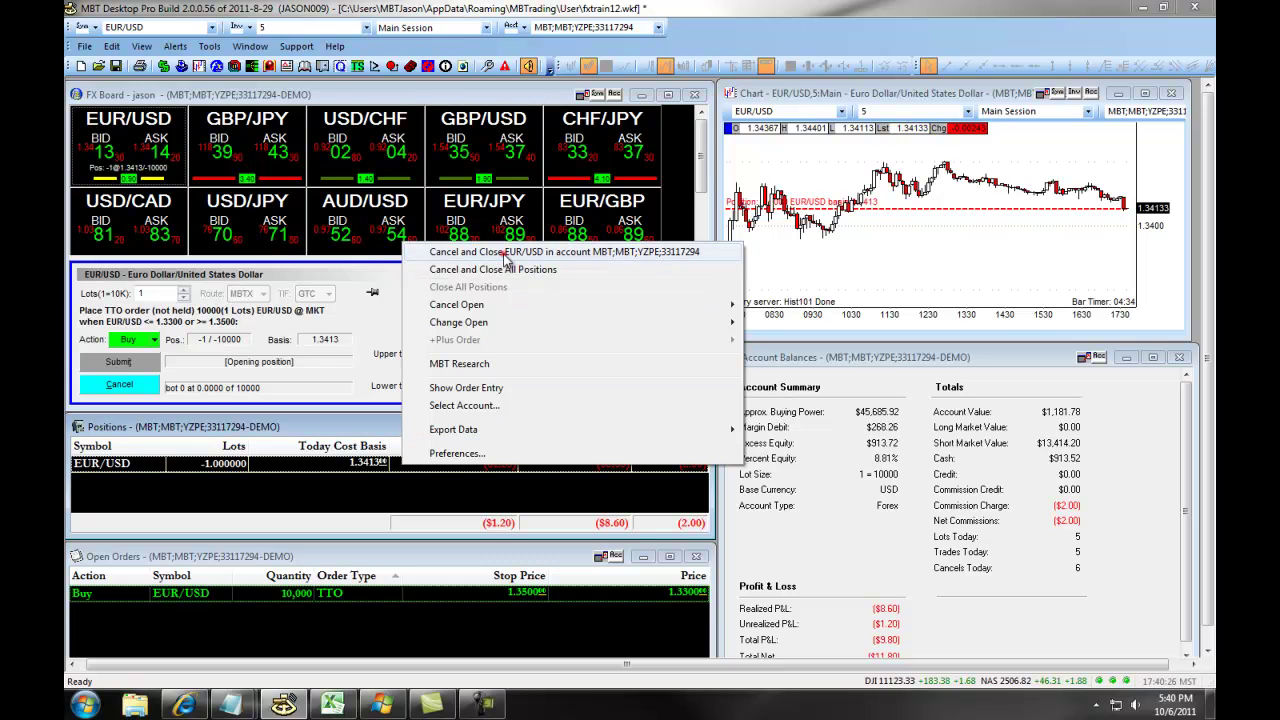
pyautogui.click(507, 257)
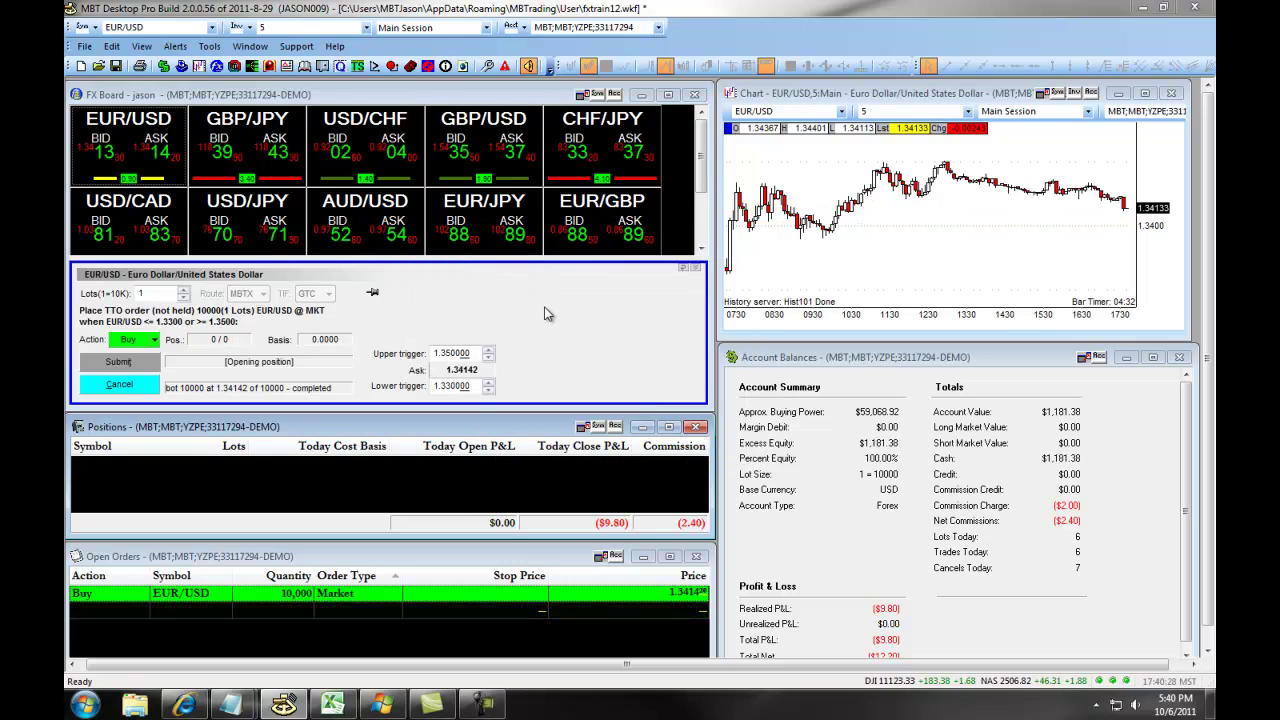
# Switch the order panel to the Standard template.
pyautogui.rightClick(579, 370)
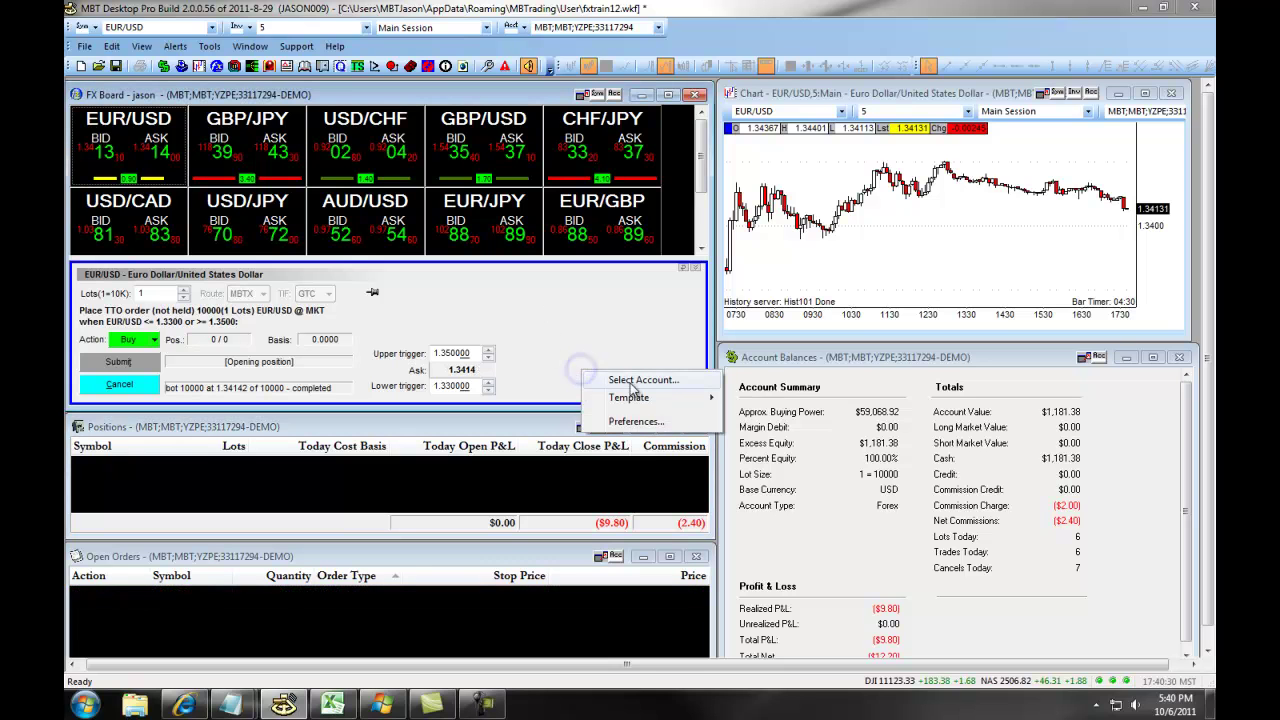
pyautogui.moveTo(700, 398)
pyautogui.click(740, 396)
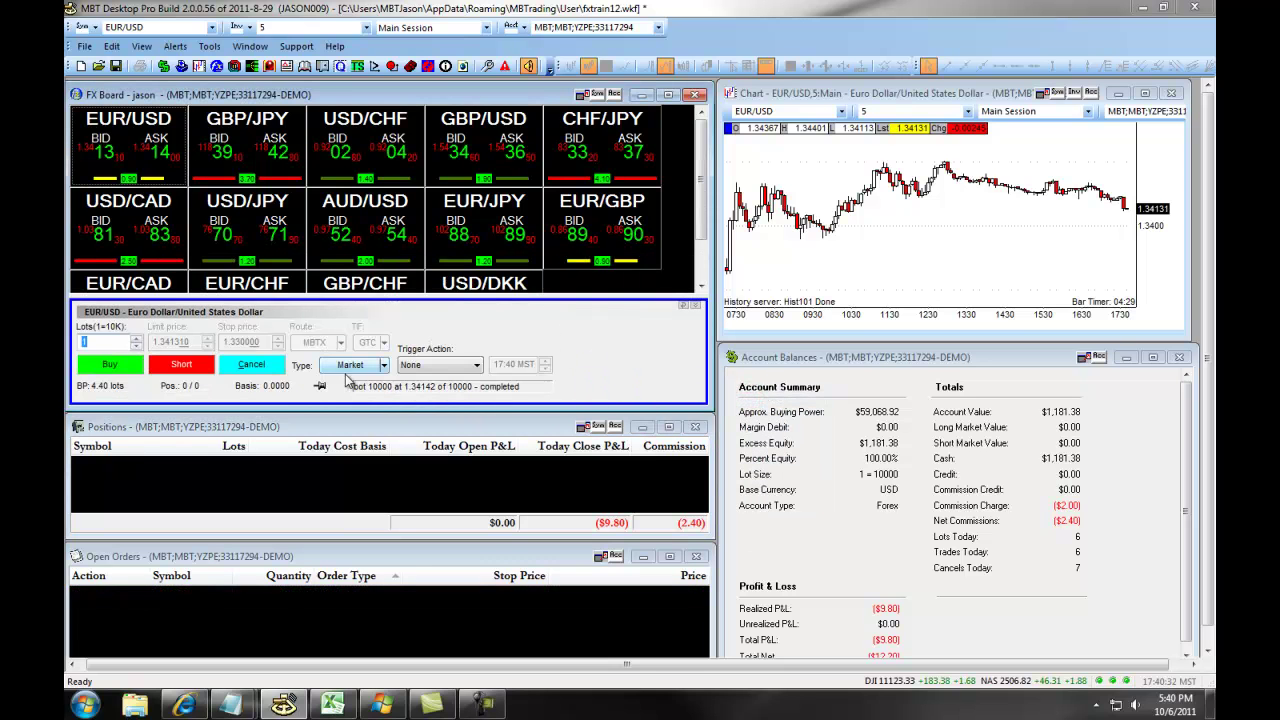
# Buy one lot of EUR/USD at market and set the order type to TTO.
pyautogui.click(110, 364)
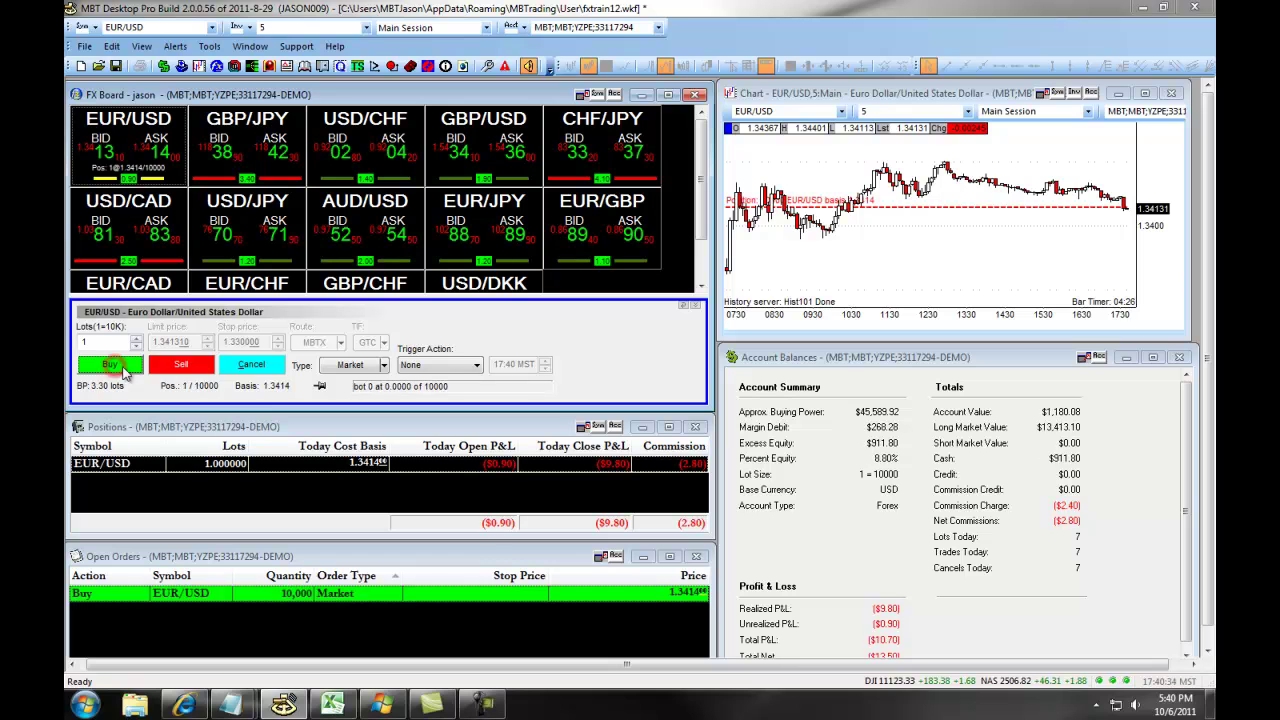
pyautogui.click(383, 365)
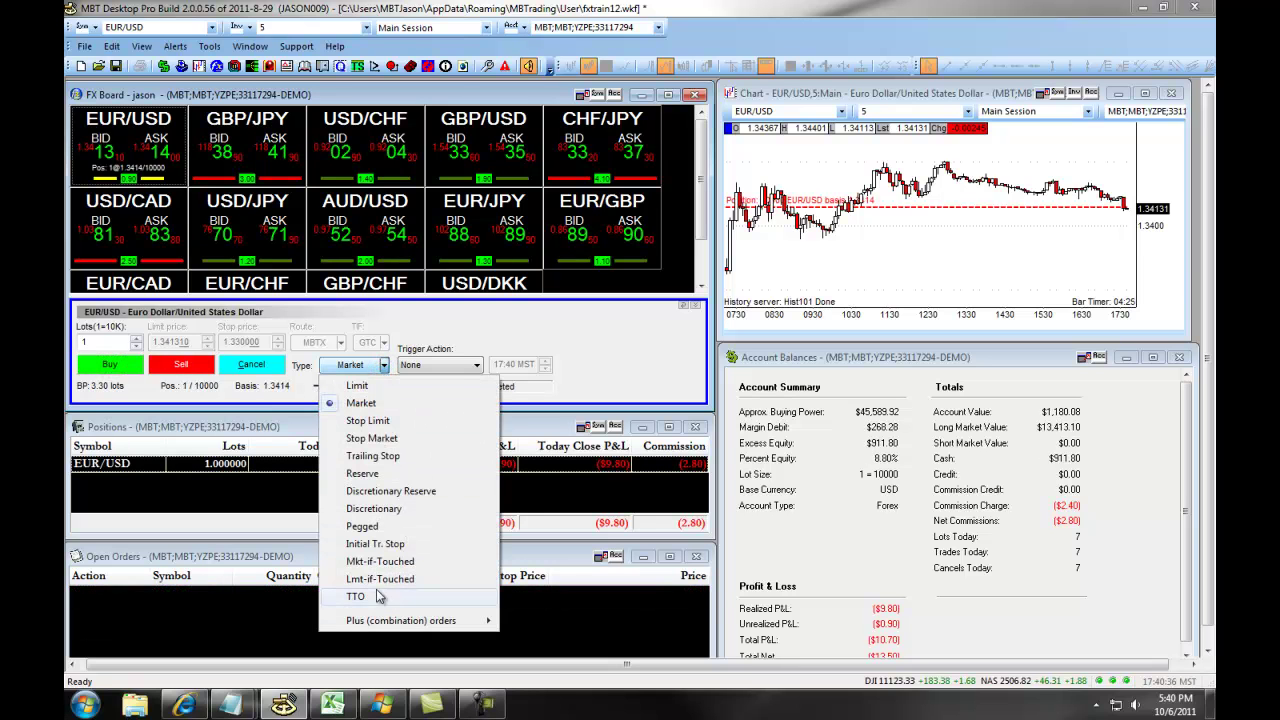
pyautogui.click(381, 597)
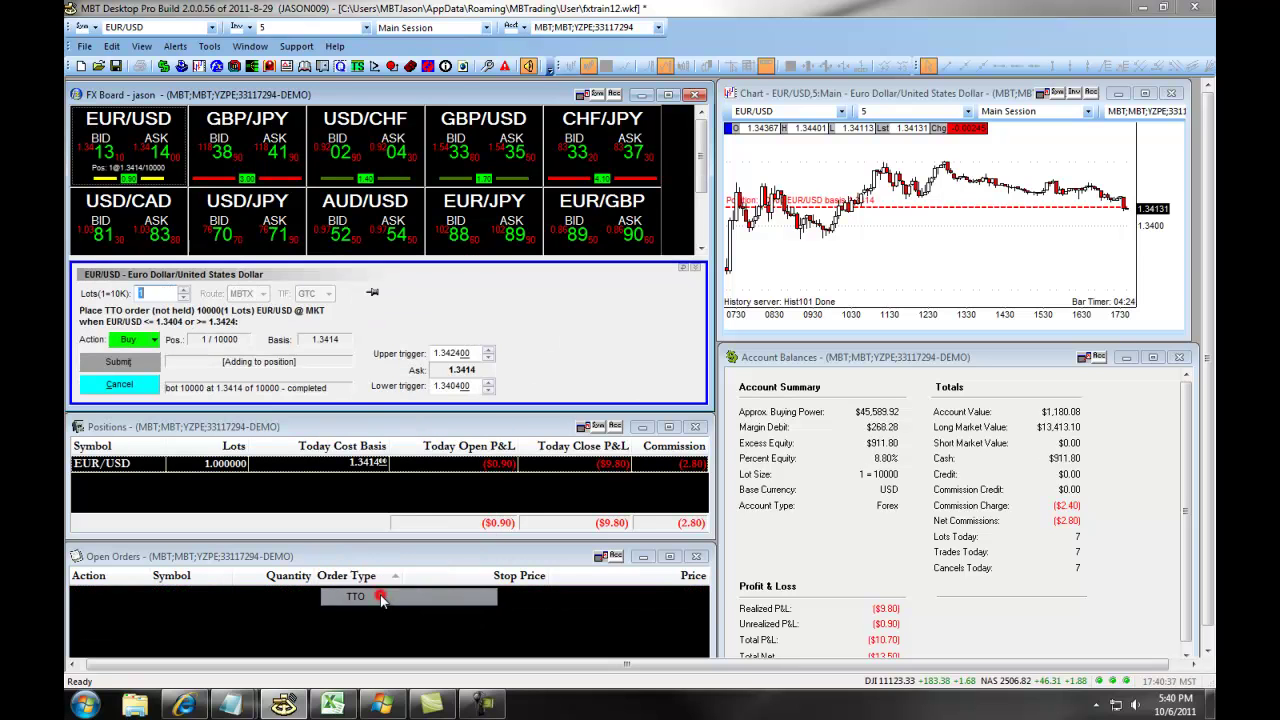
# Make the exit order a Sell with take profit 1.35.
pyautogui.click(152, 340)
pyautogui.click(143, 377)
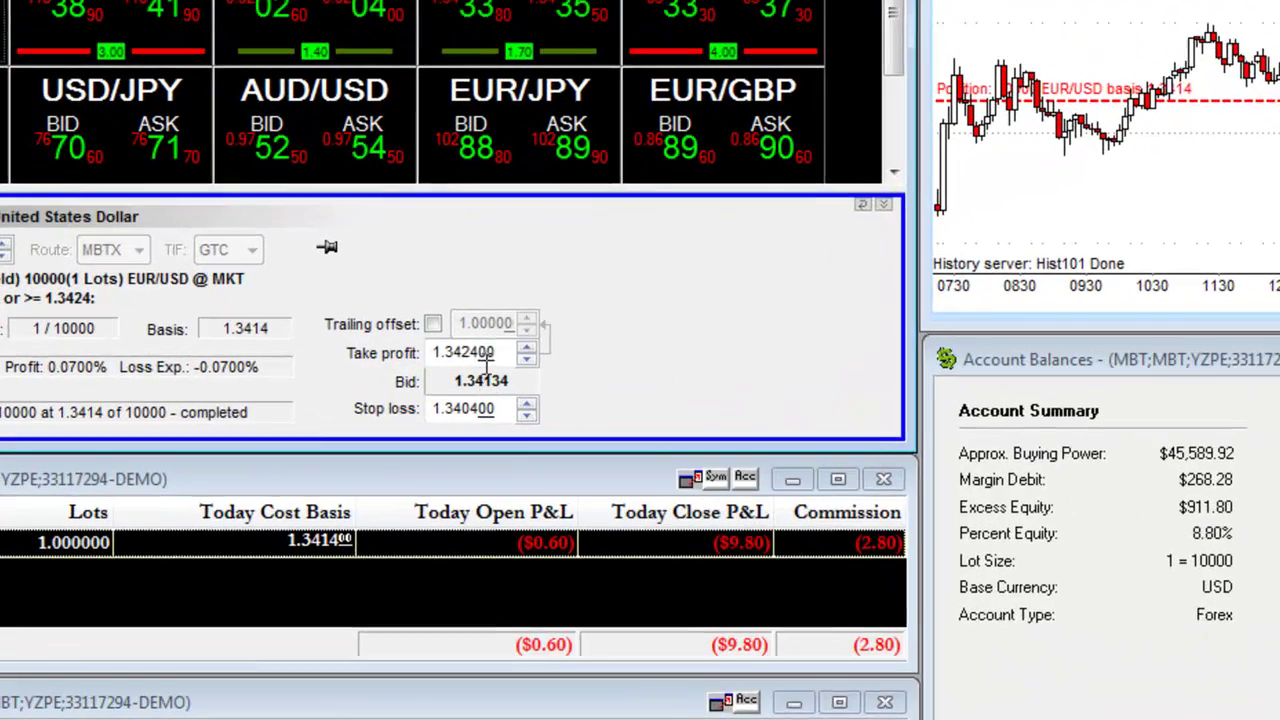
pyautogui.doubleClick(472, 354)
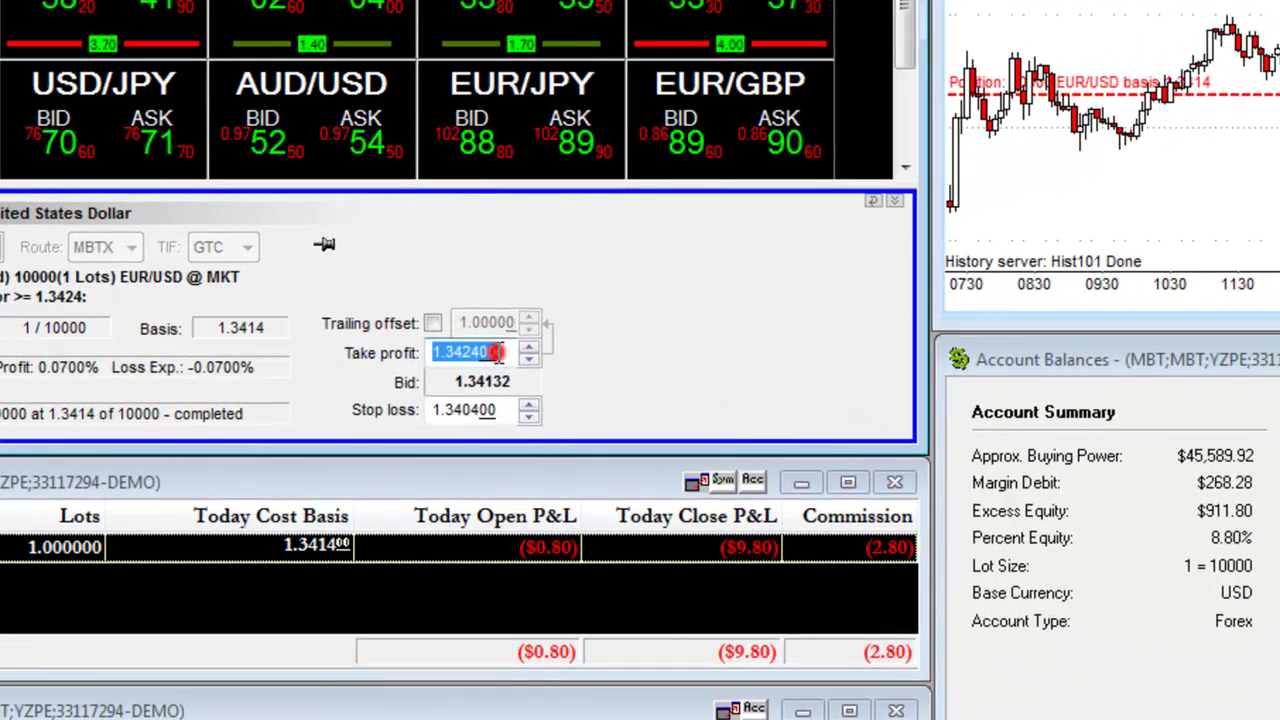
pyautogui.click(497, 353)
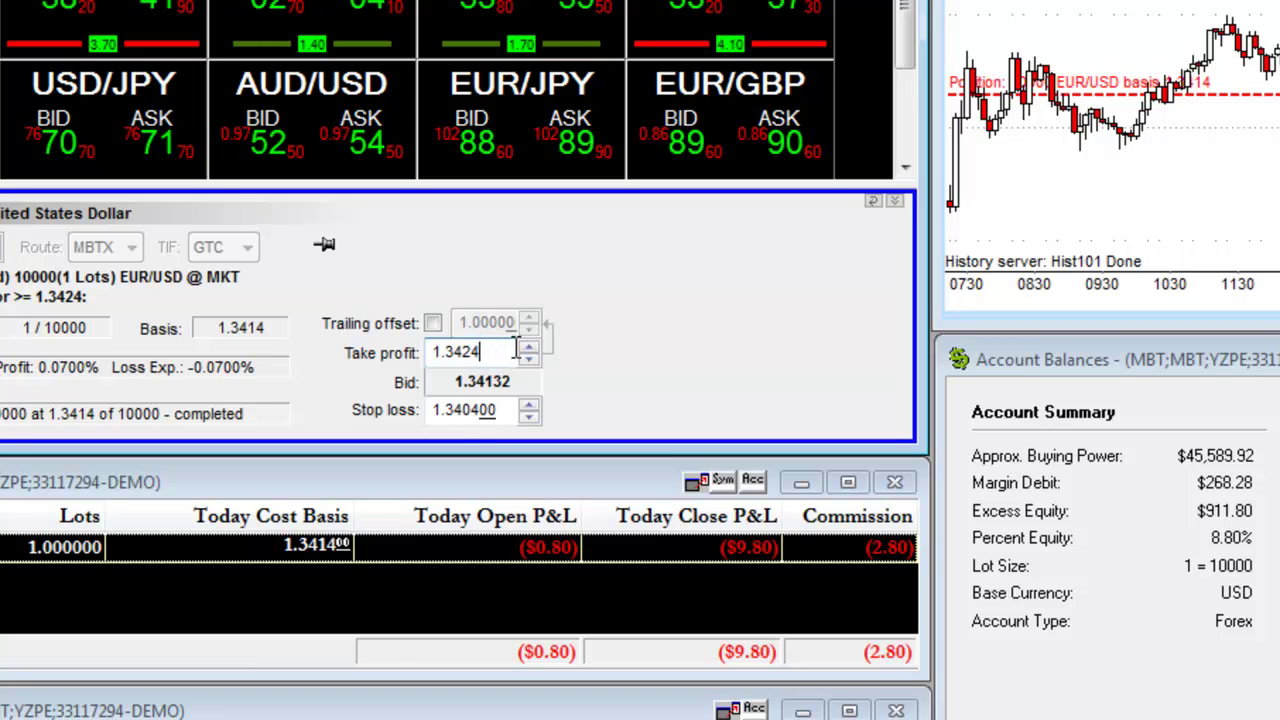
pyautogui.press('BackSpace')
pyautogui.press('BackSpace')
pyautogui.press('BackSpace')
pyautogui.press('BackSpace')
pyautogui.press('BackSpace')
pyautogui.write('500')
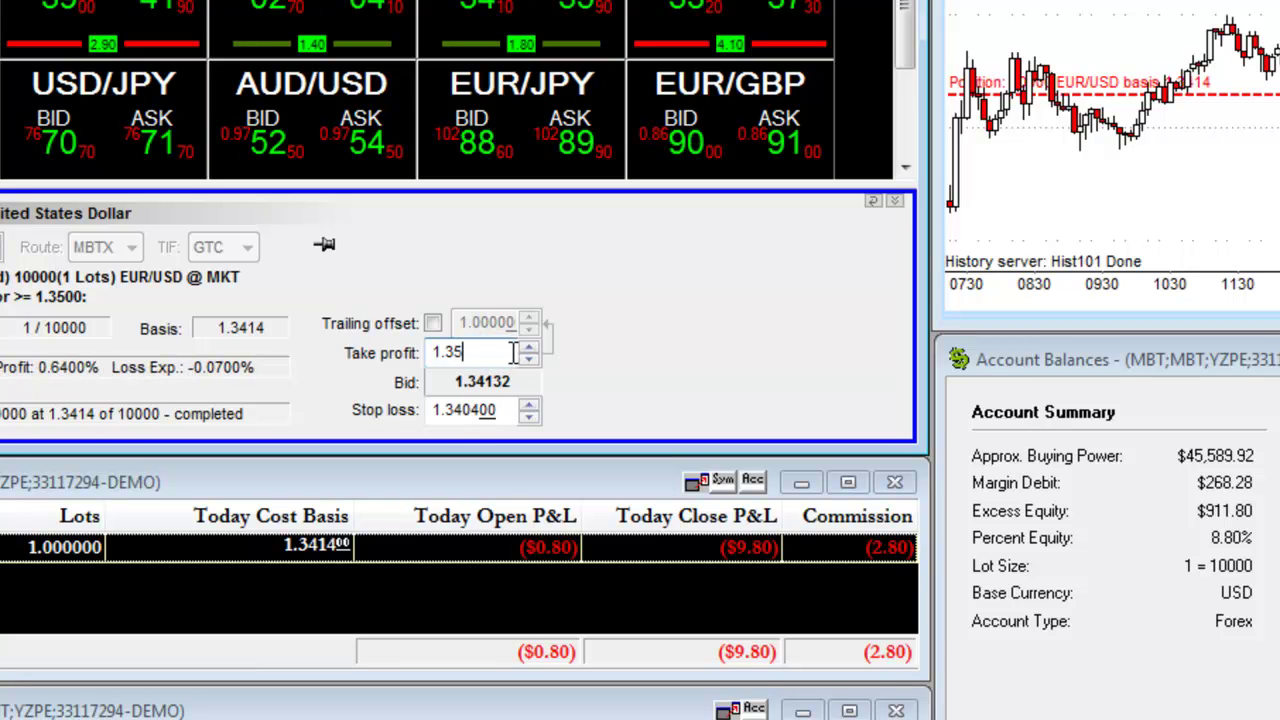
# Set the stop loss to 1.33 and enable the 1.00000 trailing offset.
pyautogui.doubleClick(480, 410)
pyautogui.click(505, 409)
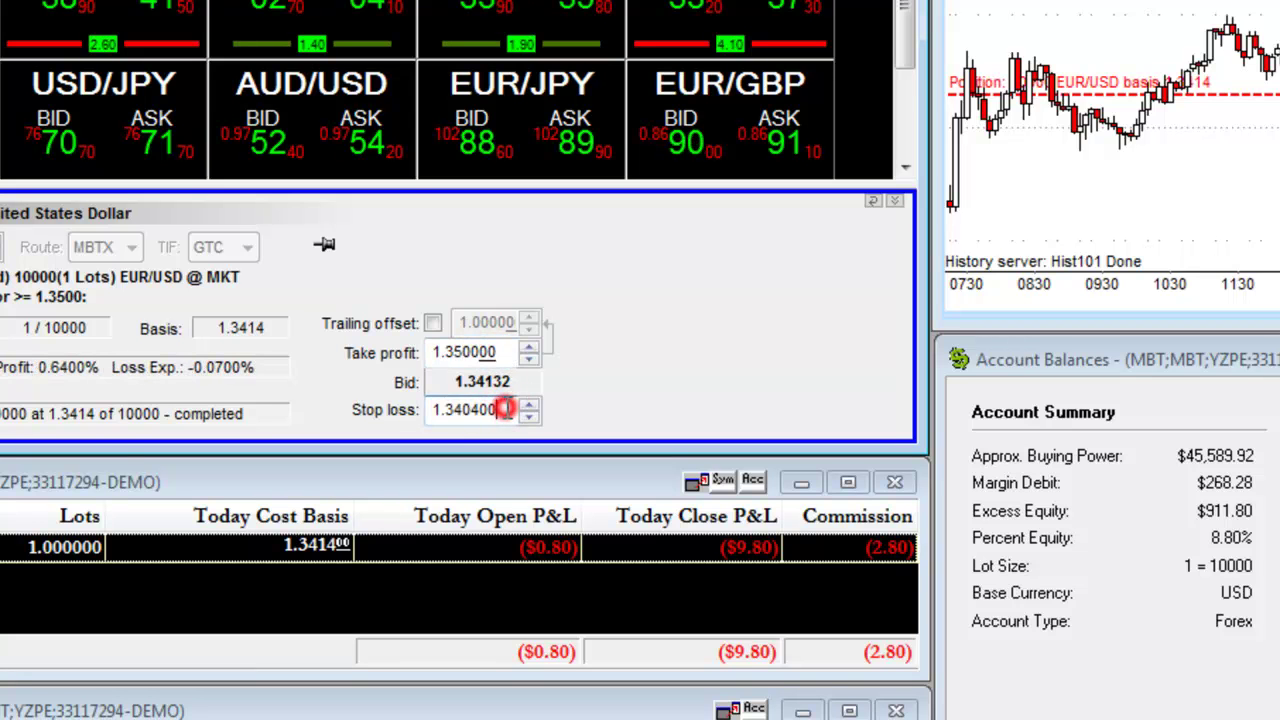
pyautogui.press('BackSpace')
pyautogui.press('BackSpace')
pyautogui.press('BackSpace')
pyautogui.press('BackSpace')
pyautogui.press('BackSpace')
pyautogui.write('30000')
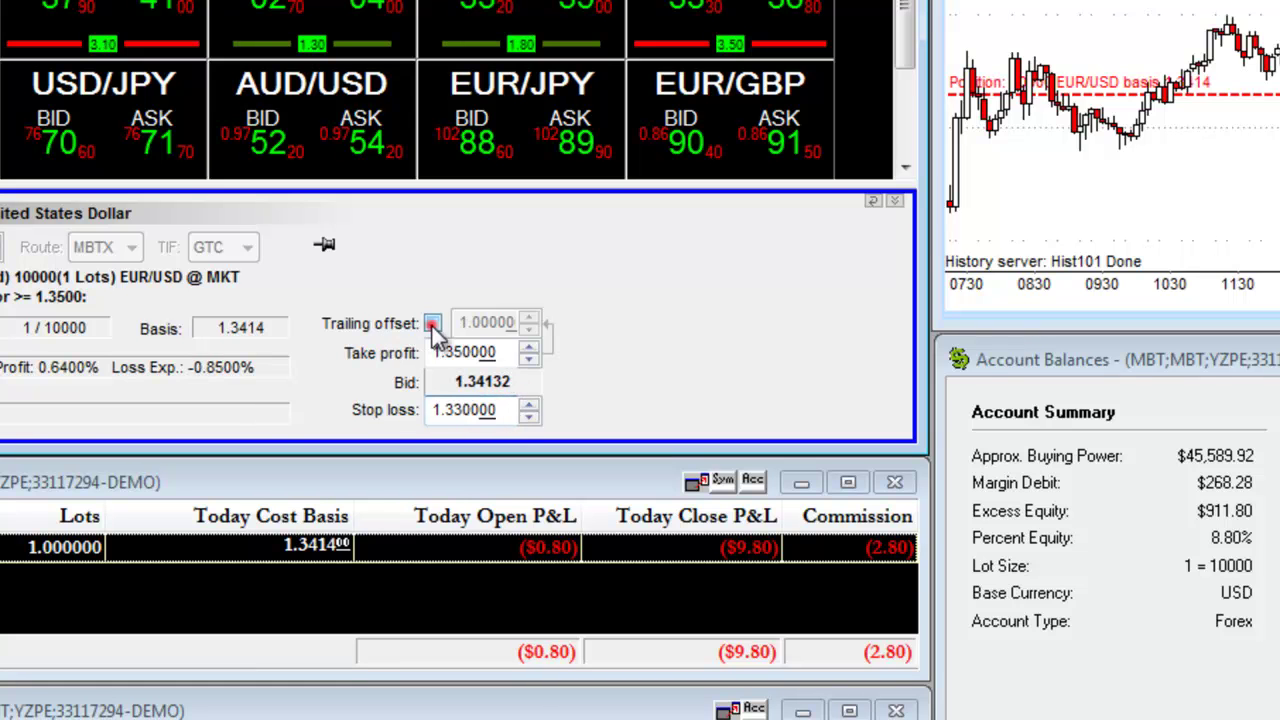
pyautogui.click(432, 324)
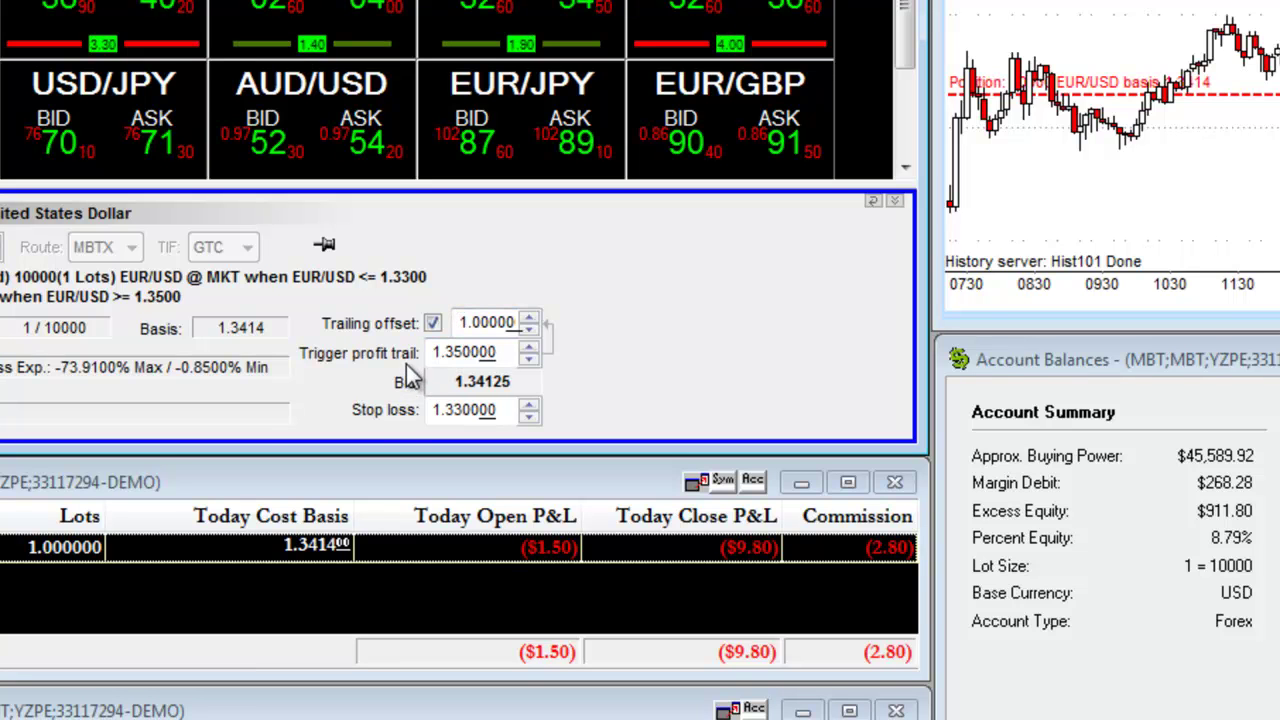
# Inspect the 1.350000 profit-trail trigger price, then untick Trailing offset.
pyautogui.doubleClick(489, 354)
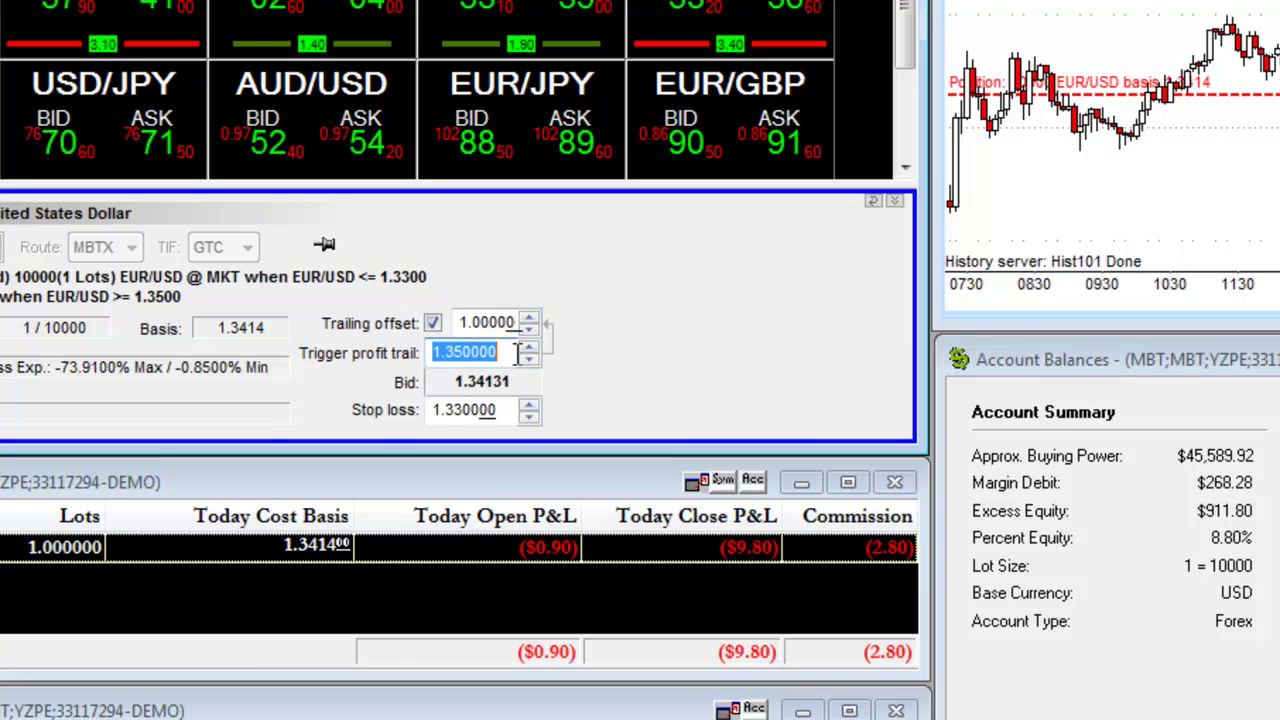
pyautogui.click(517, 354)
pyautogui.moveTo(517, 352); pyautogui.dragTo(444, 356)
pyautogui.click(506, 352)
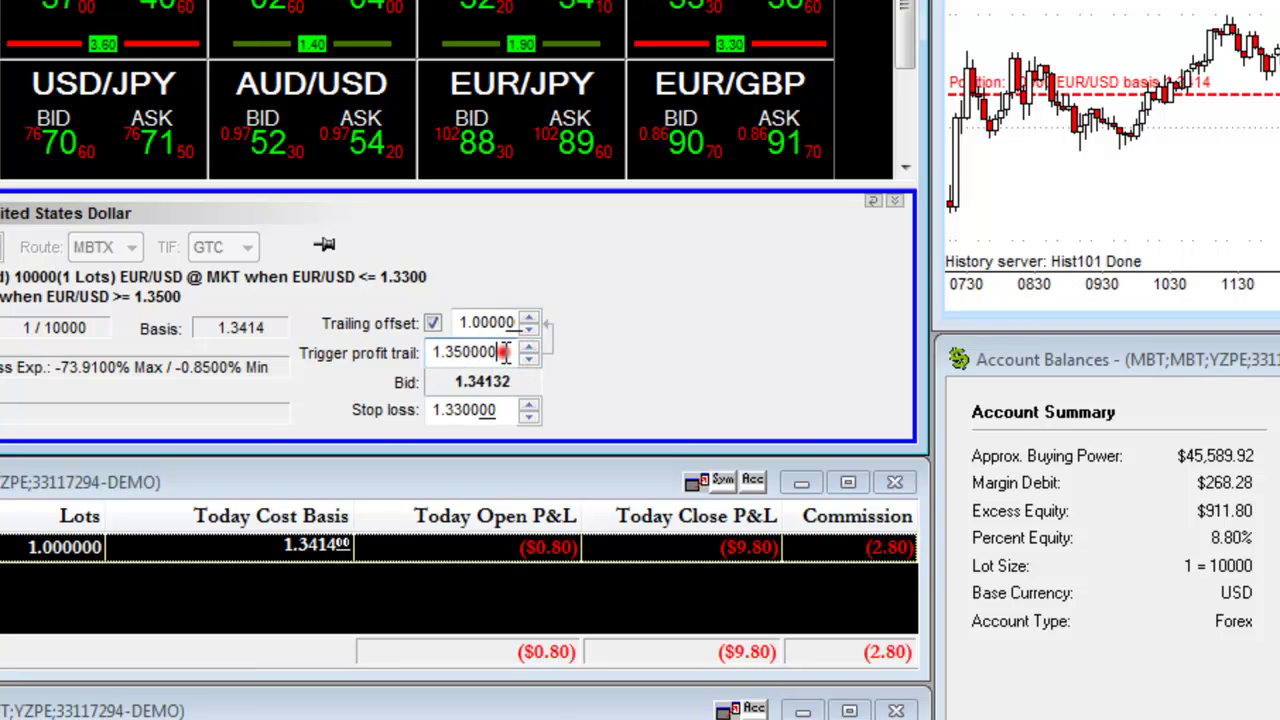
pyautogui.doubleClick(503, 352)
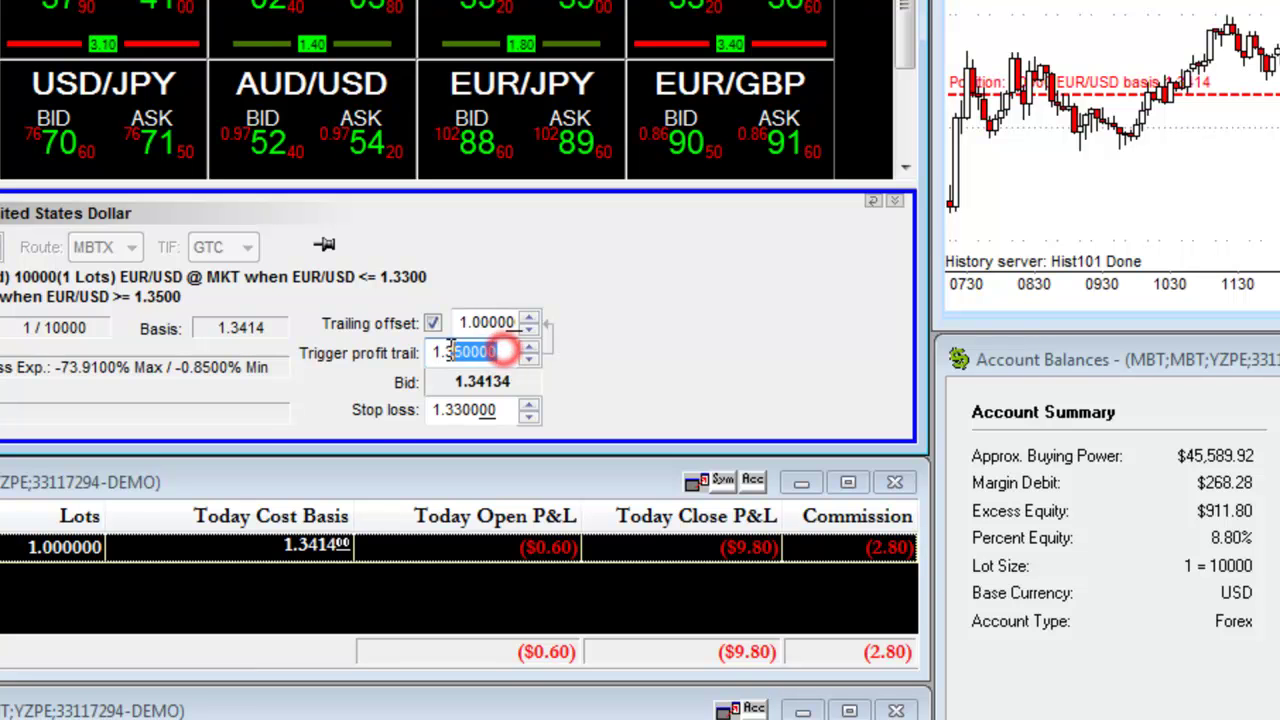
pyautogui.click(432, 323)
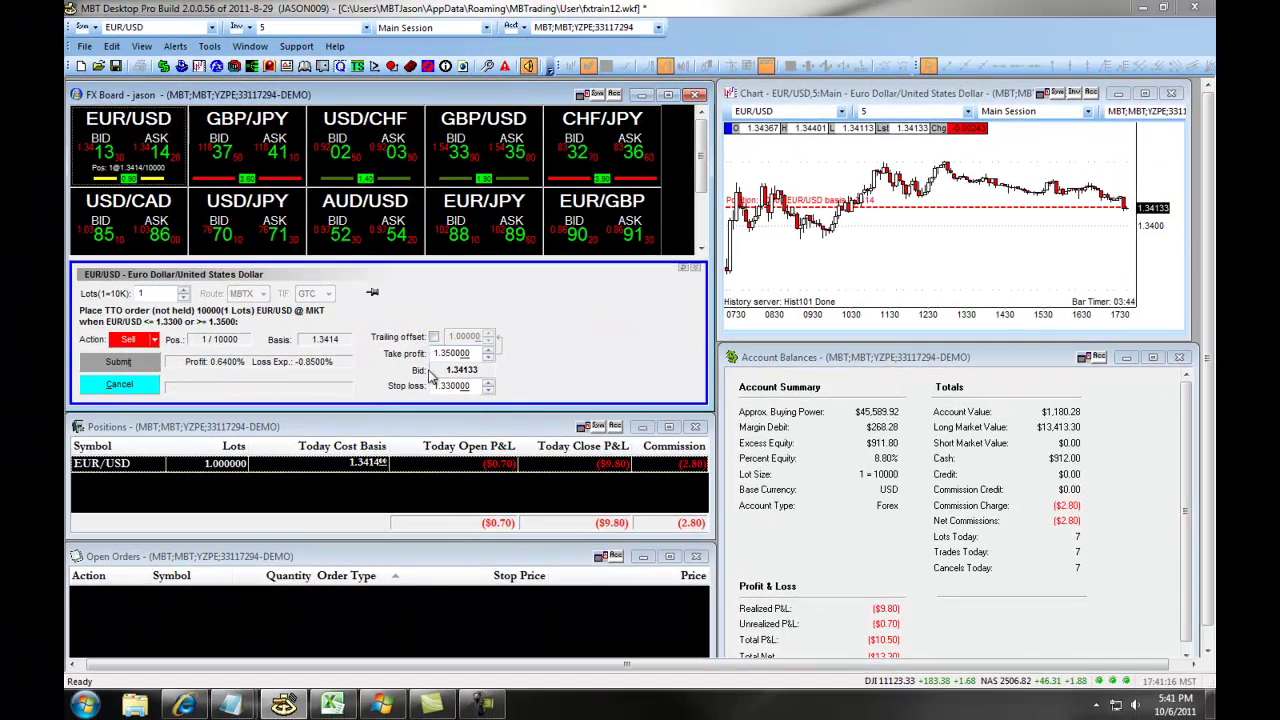